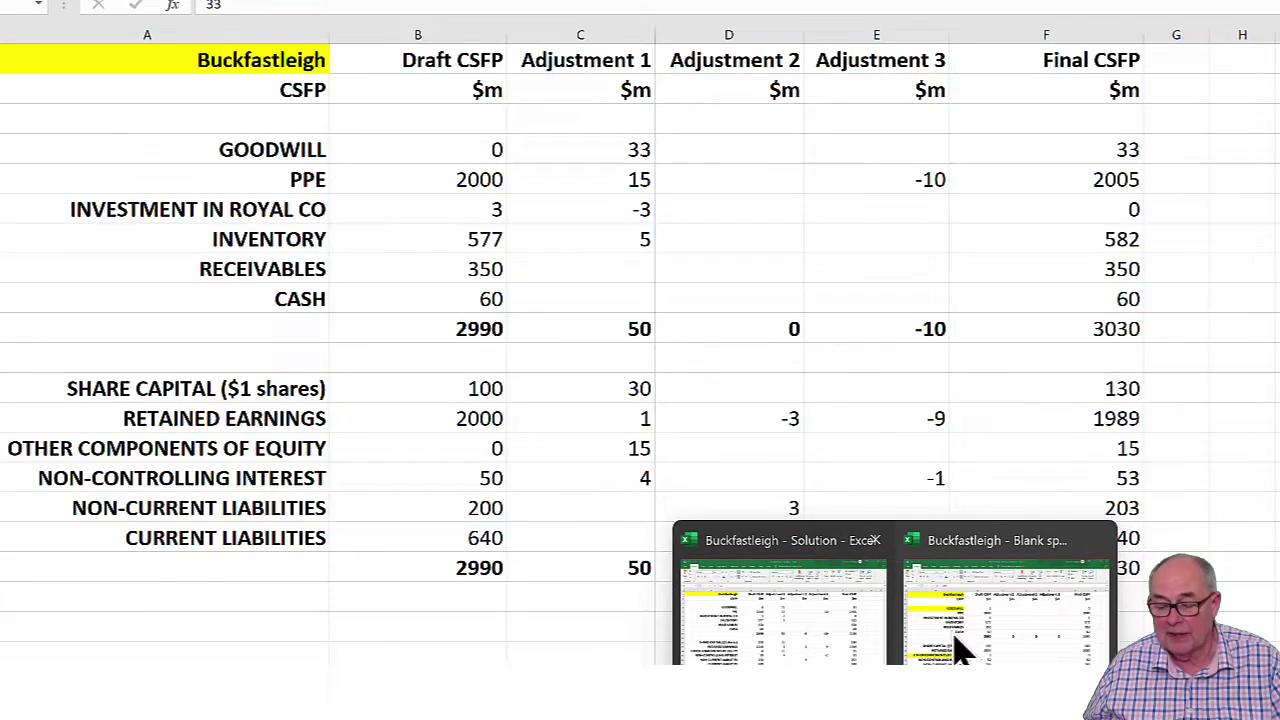
# - Switch to the Buckfastleigh blank spreadsheet and enter 5 as Adjustment 1 for Inventory
pyautogui.moveTo(810, 645)
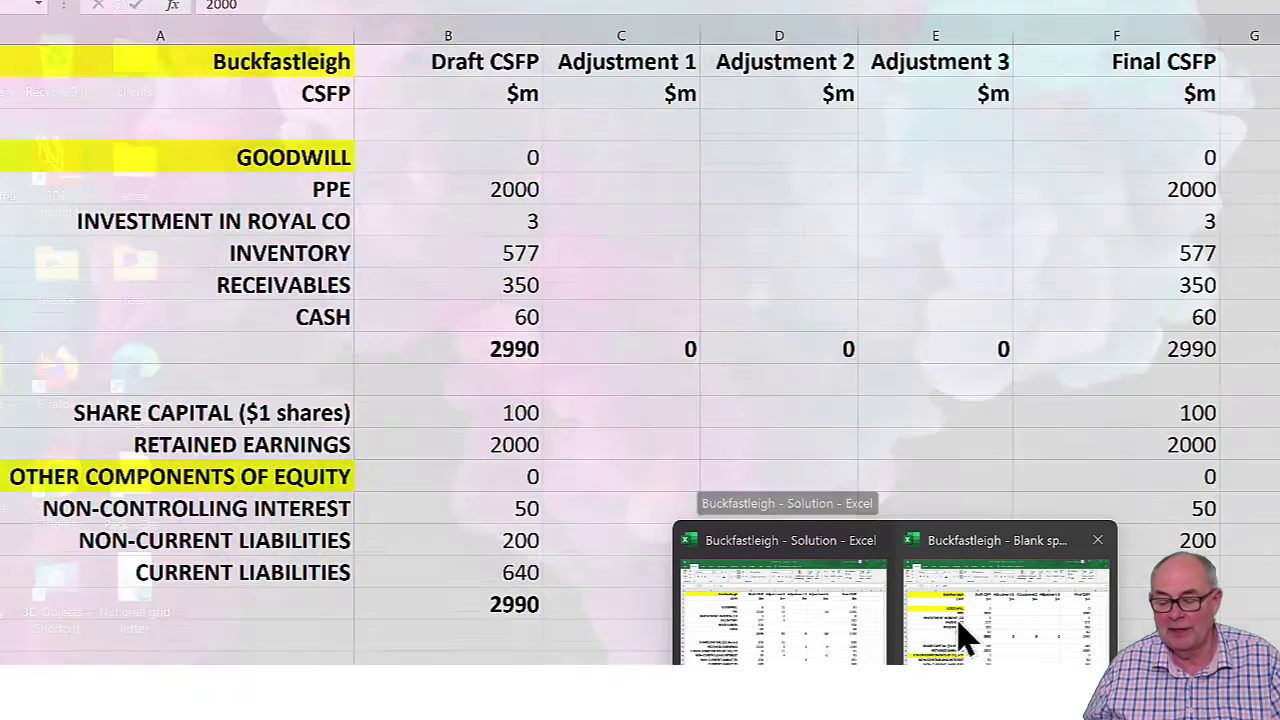
pyautogui.click(995, 635)
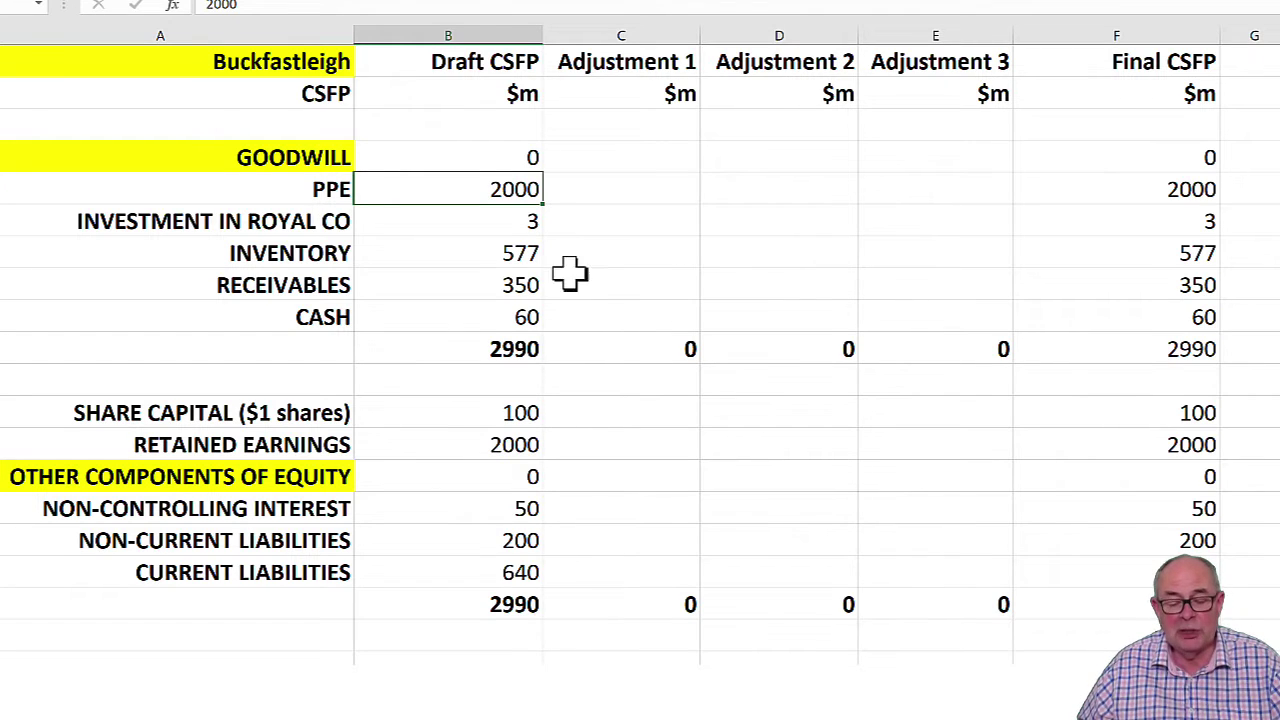
pyautogui.click(622, 257)
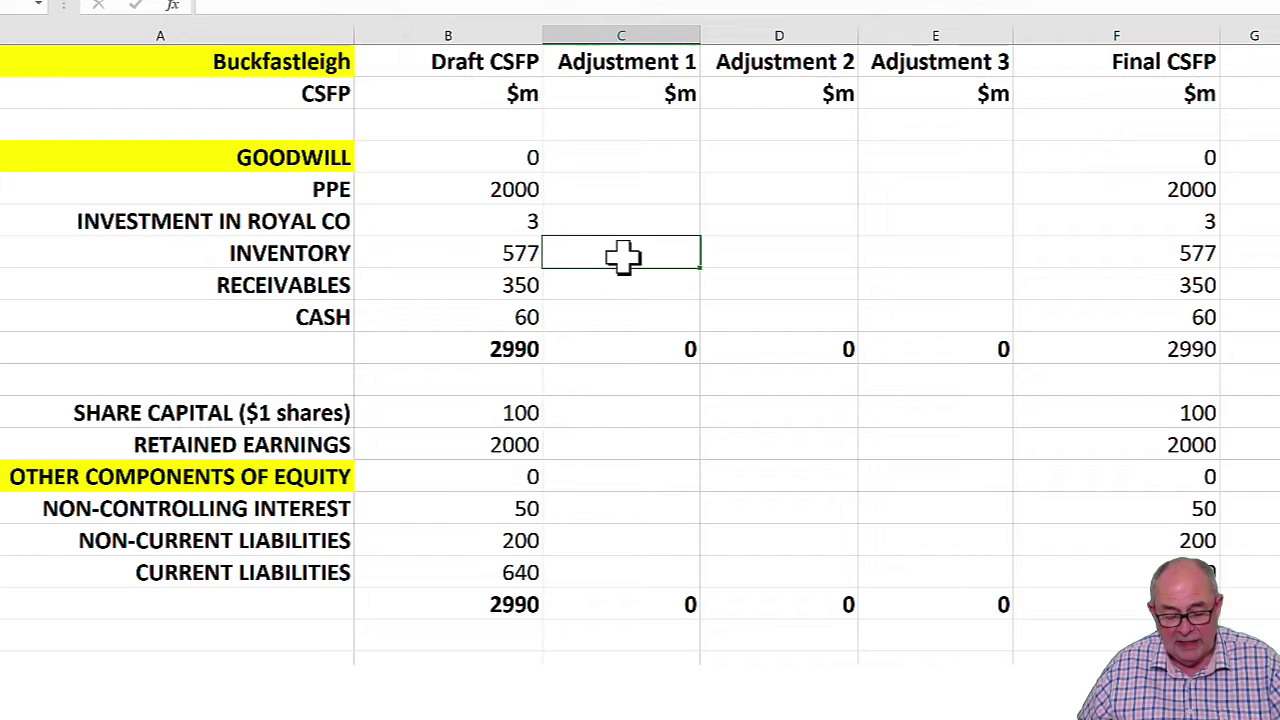
pyautogui.write('5')
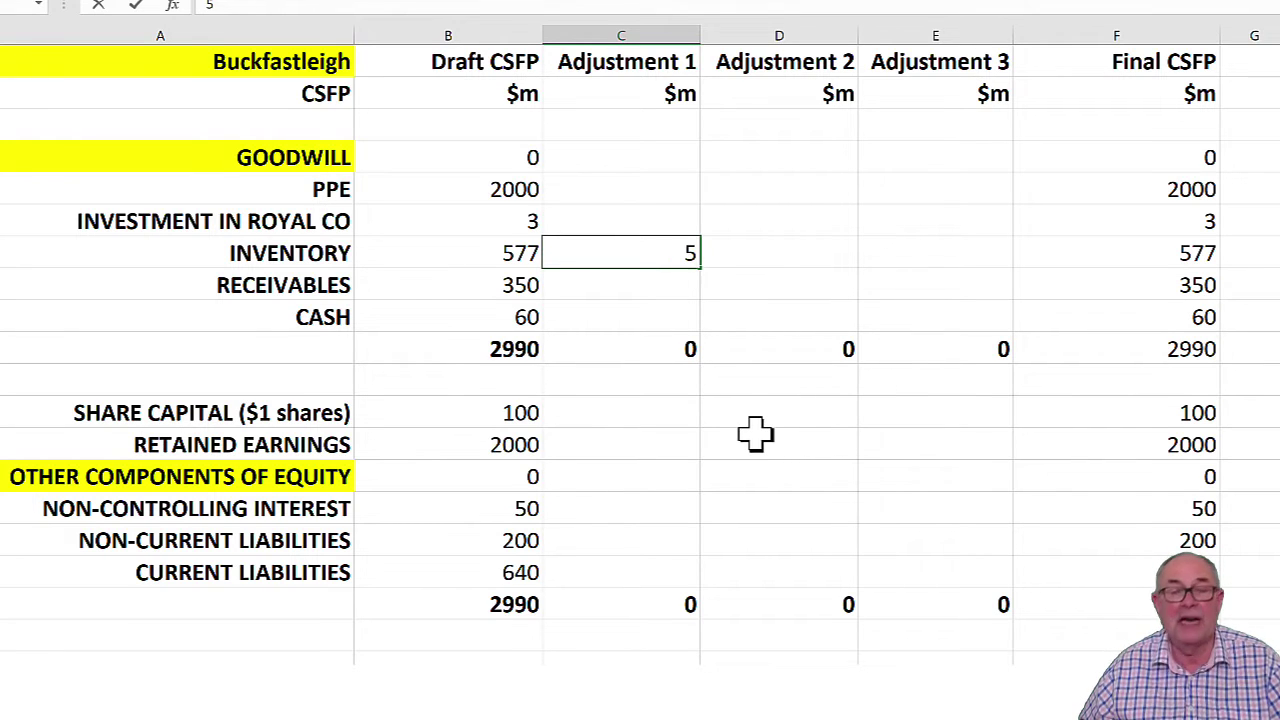
pyautogui.press('Return')
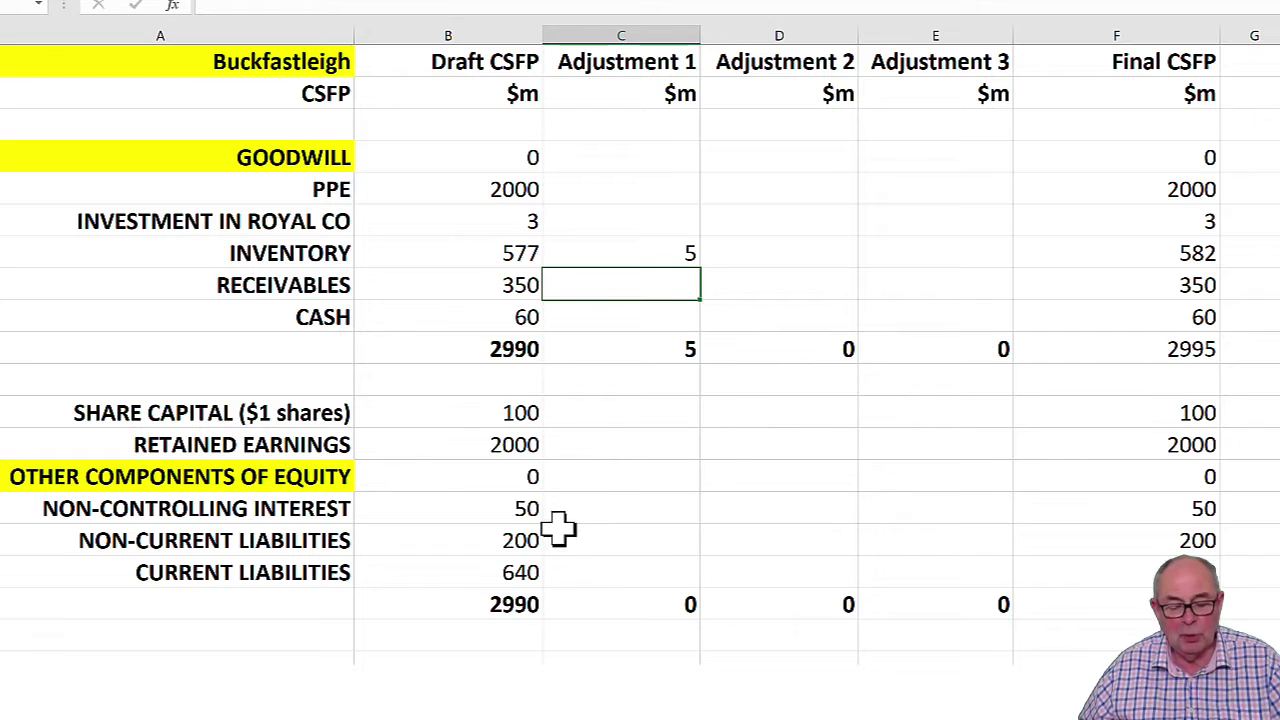
# - Enter 5 as Adjustment 1 for Other Components of Equity
pyautogui.click(645, 476)
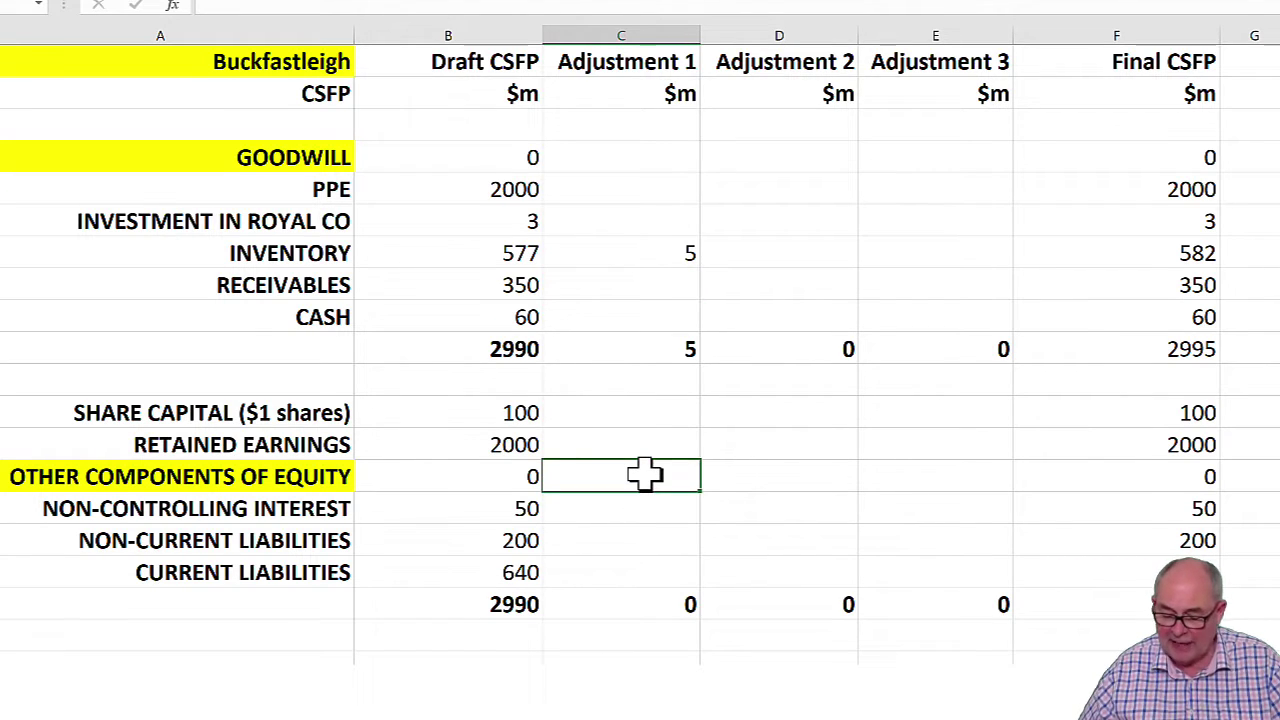
pyautogui.write('5')
pyautogui.press('Return')
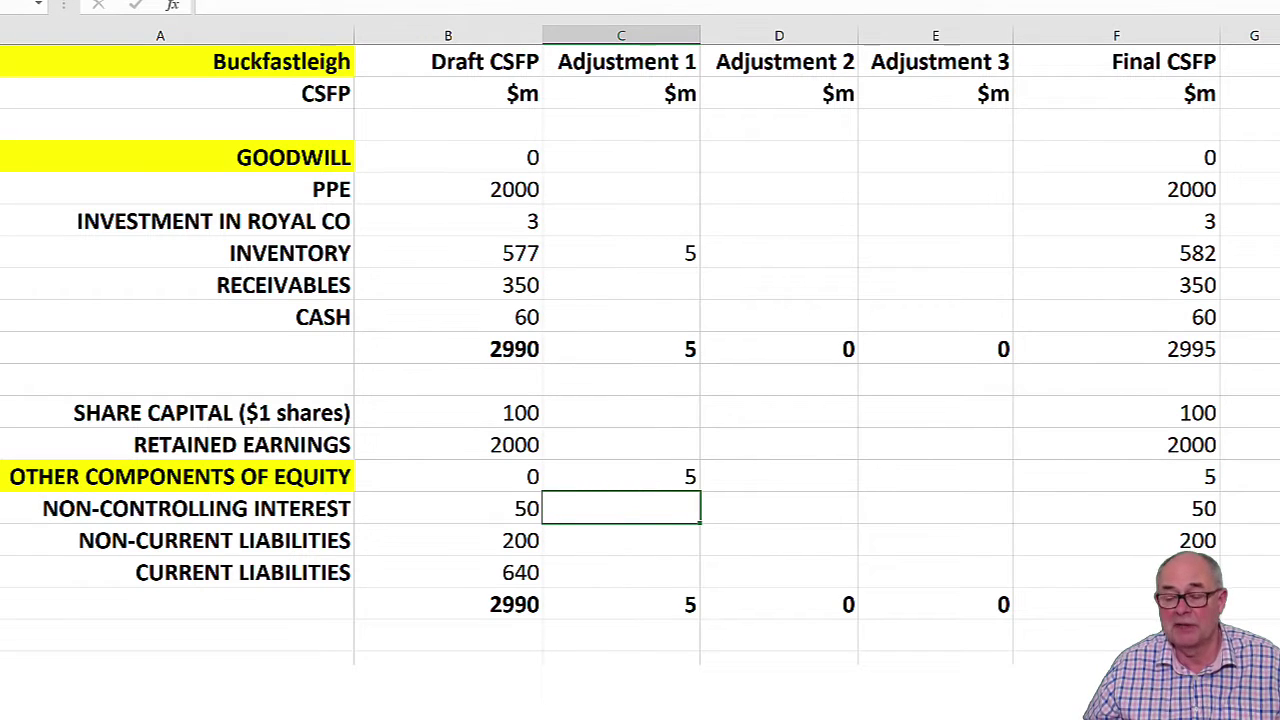
# - Close the blank spreadsheet, return to the Buckfastleigh Solution workbook and look over its sheet of transaction workings
pyautogui.hotkey('alt', 'F4')
pyautogui.click(671, 304)
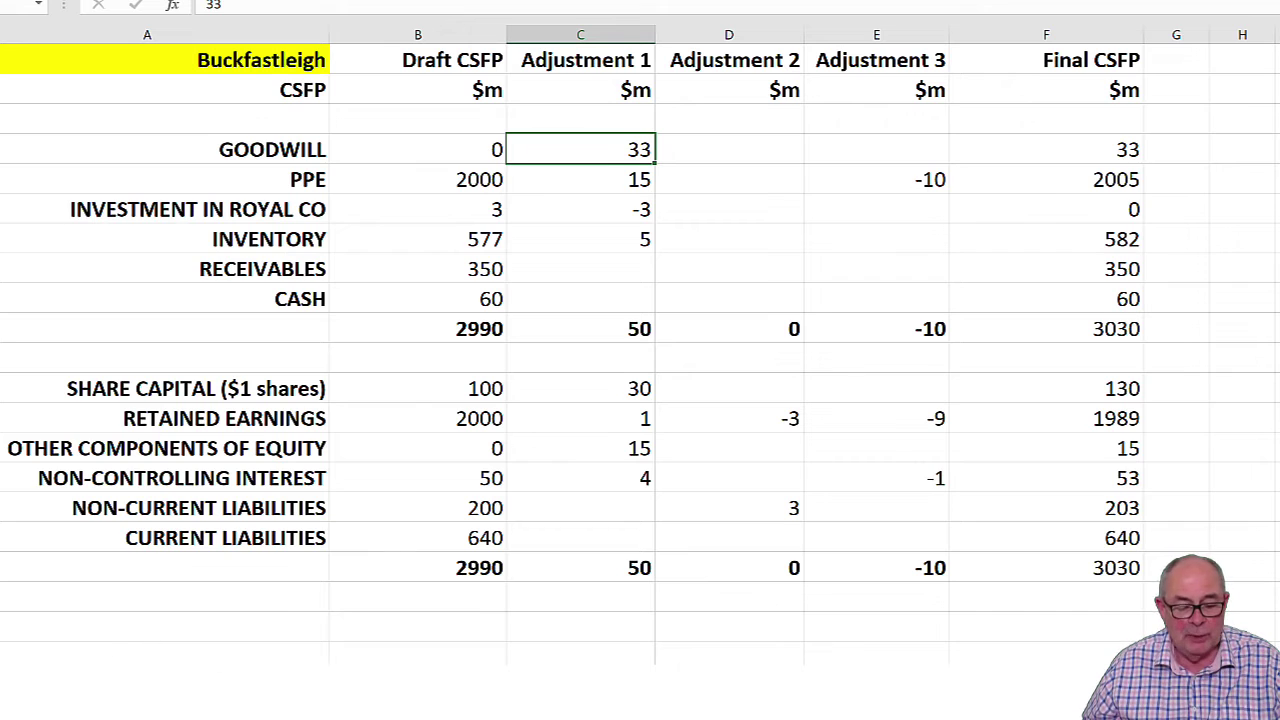
pyautogui.hotkey('ctrl', 'pagedown')
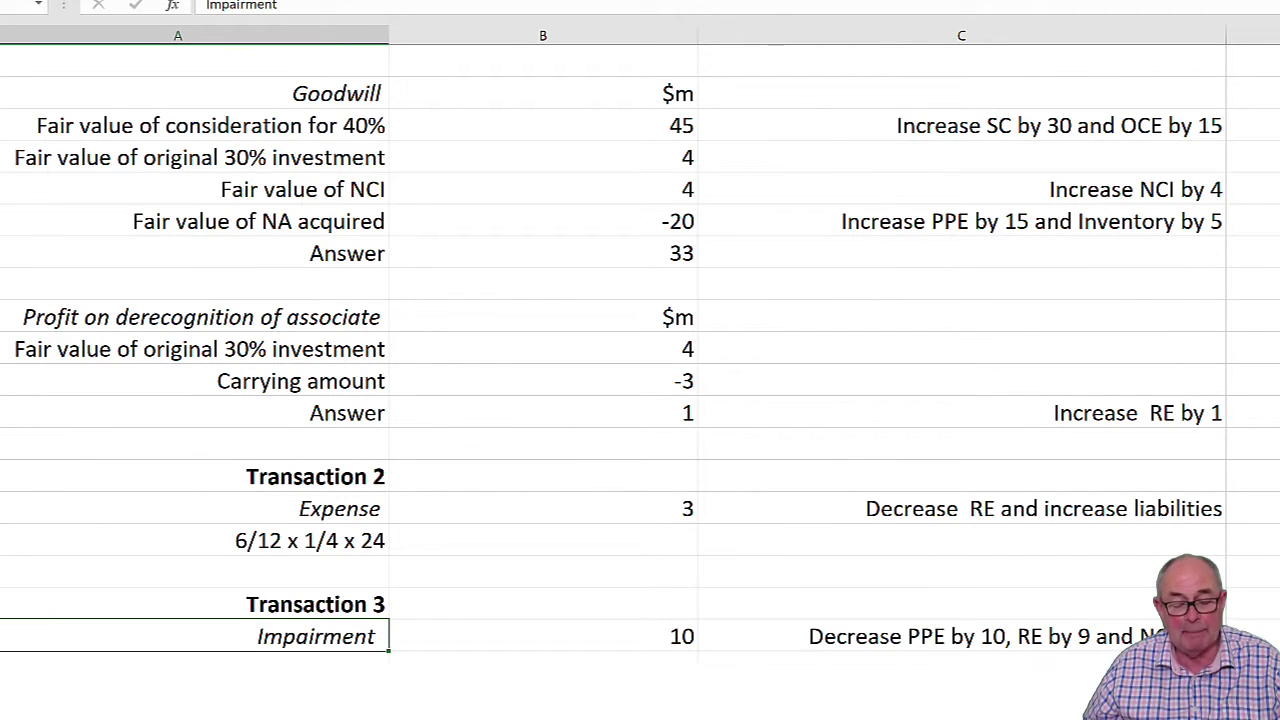
pyautogui.hotkey('ctrl', 'pageup')
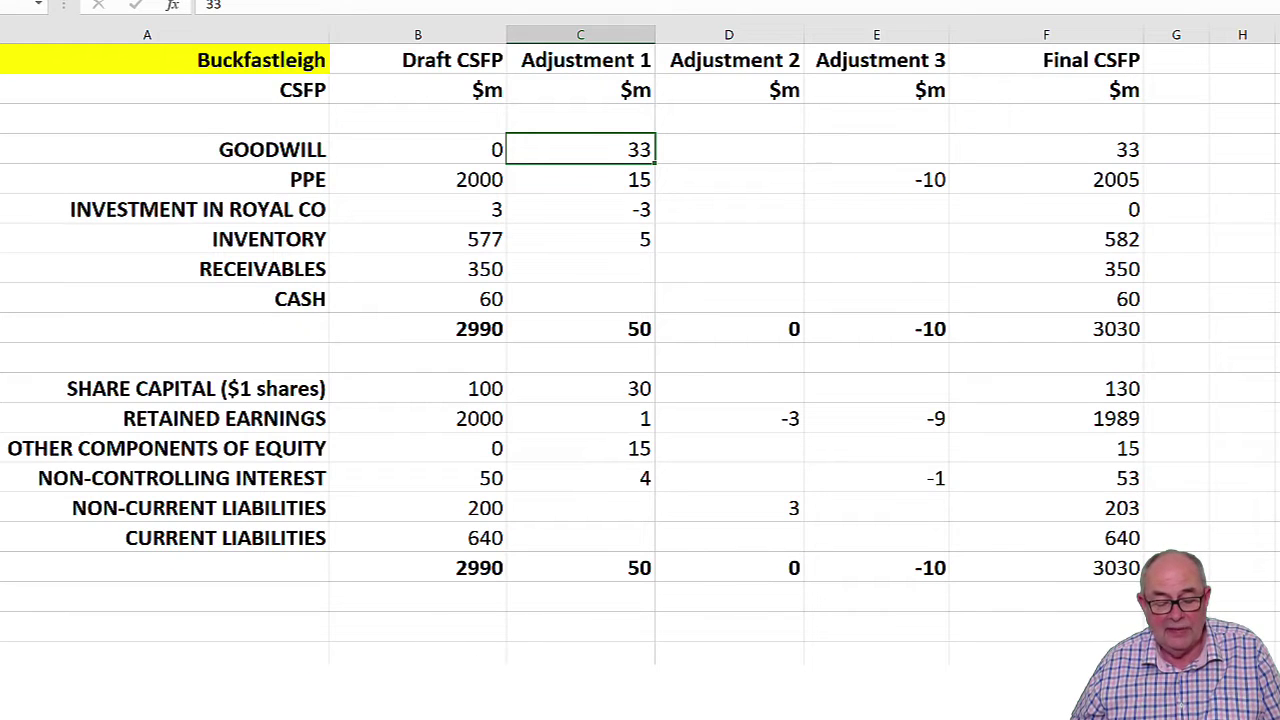
# - On the workings sheet, fill the Impairment label and the four component amounts of the goodwill calculation yellow
pyautogui.hotkey('ctrl', 'pagedown')
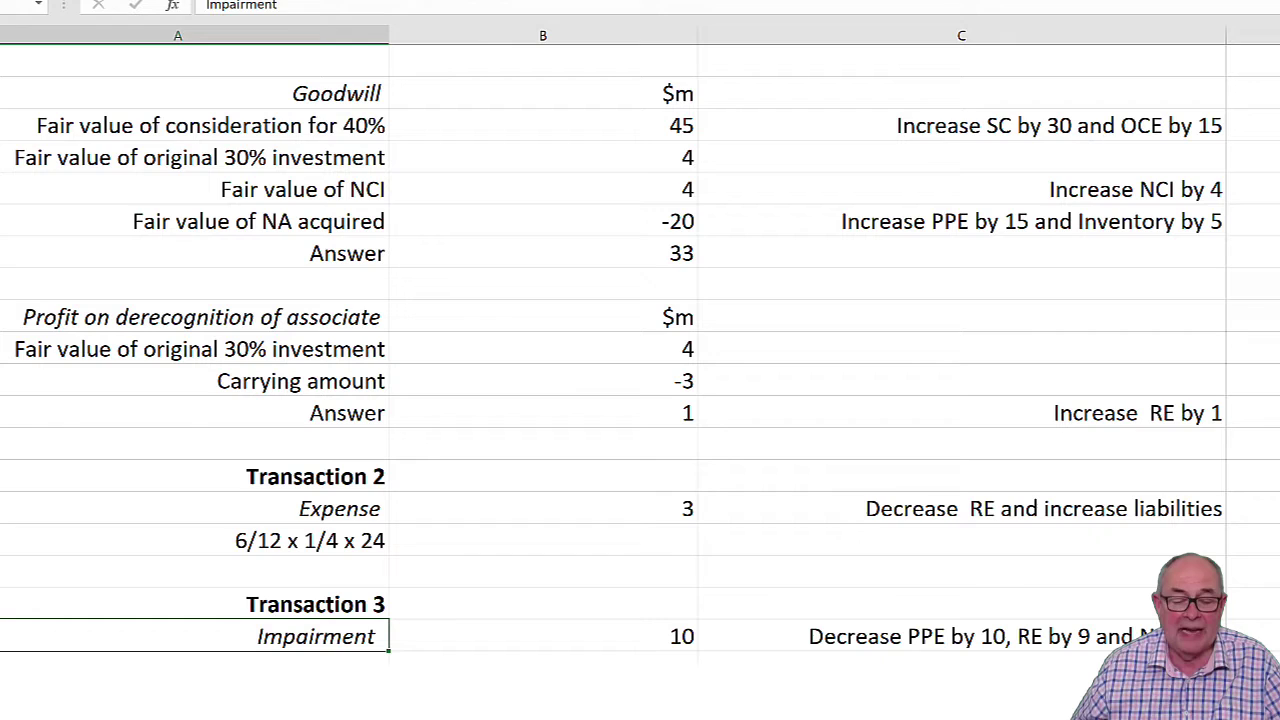
pyautogui.press('F4')
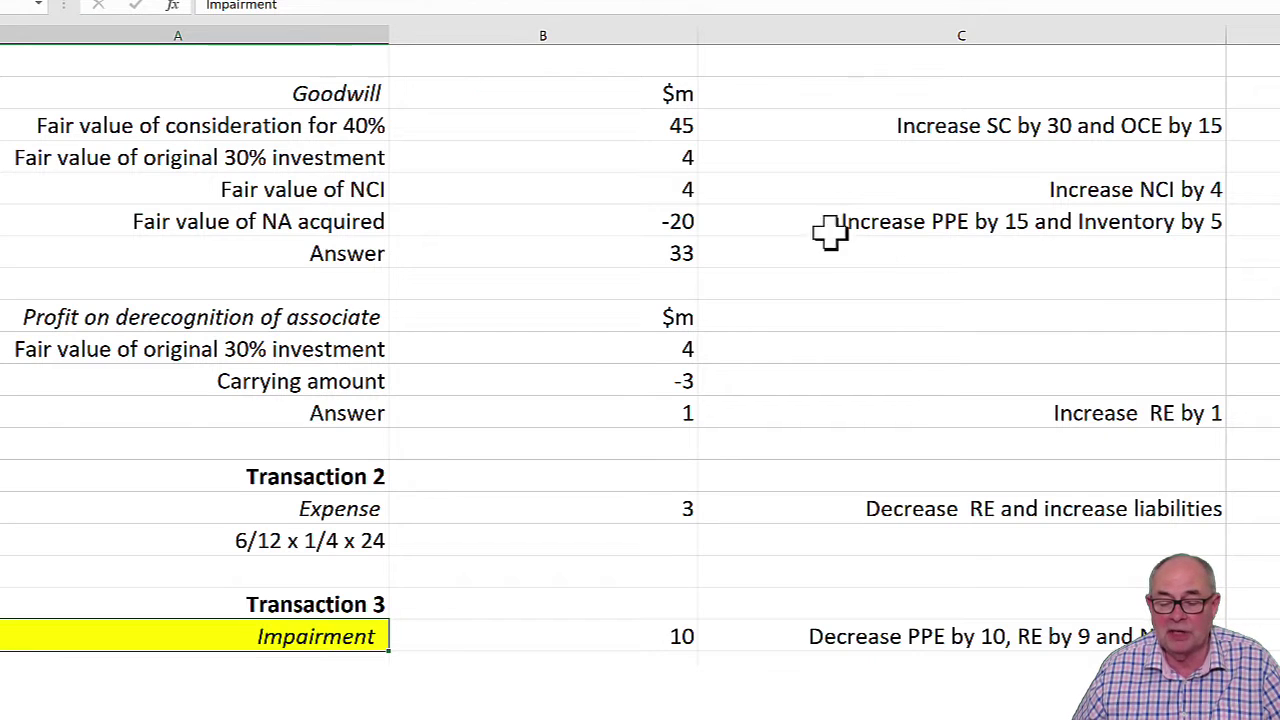
pyautogui.click(640, 130)
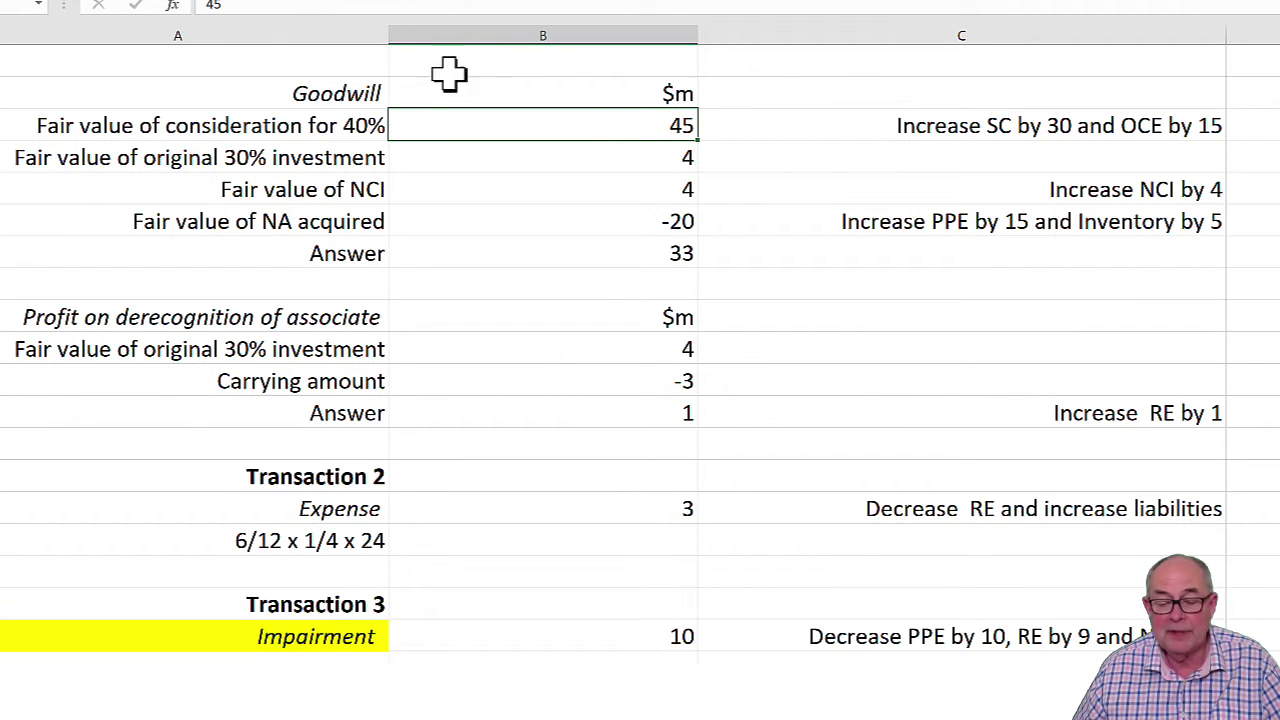
pyautogui.press('F4')
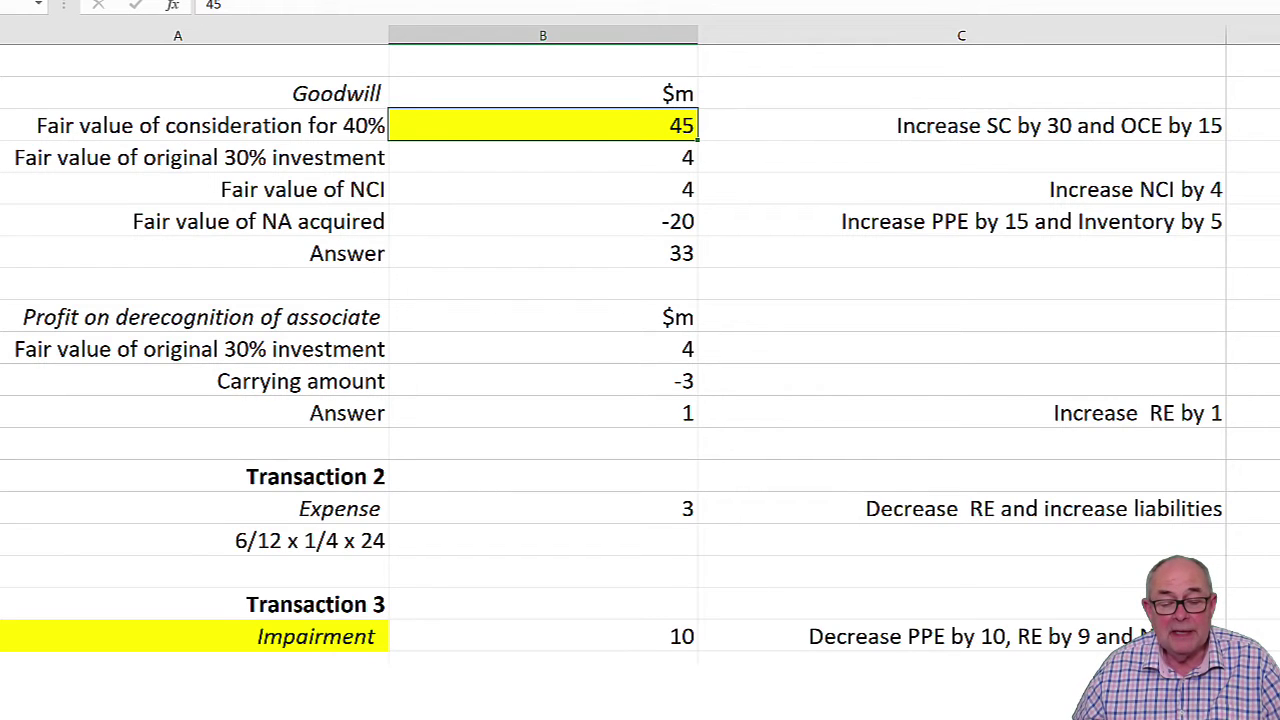
pyautogui.click(580, 164)
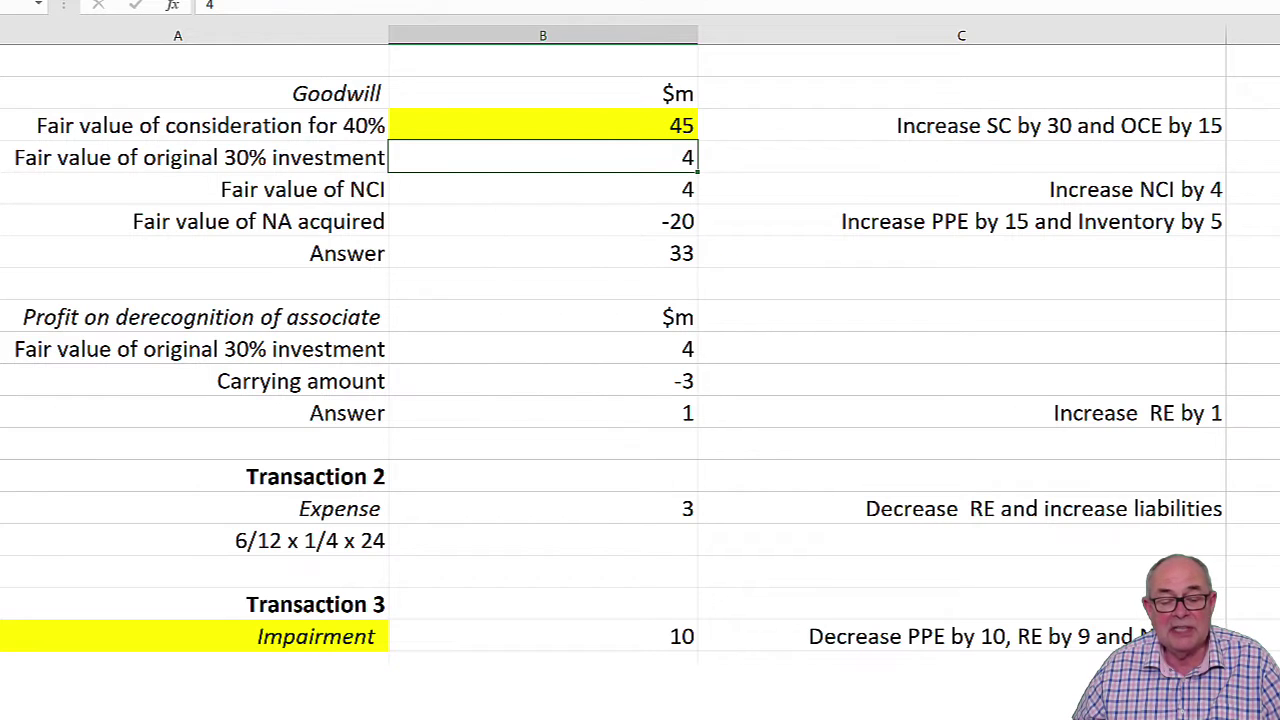
pyautogui.press('F4')
pyautogui.click(557, 194)
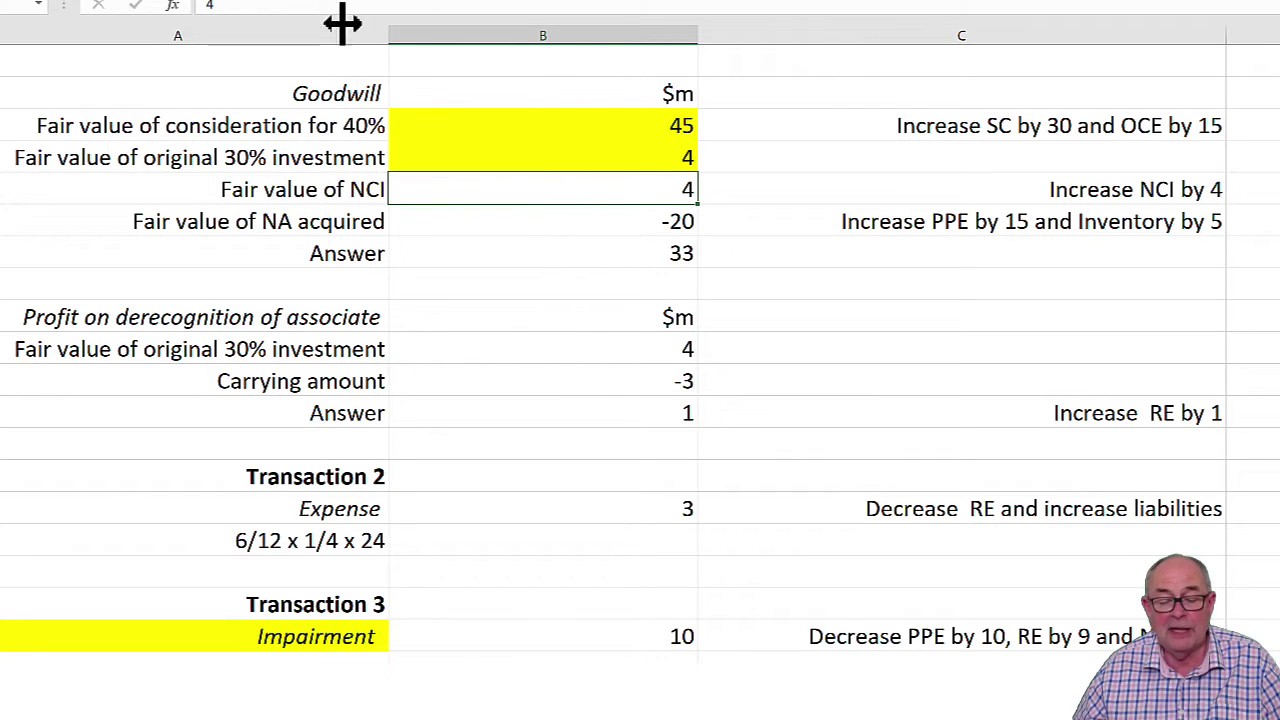
pyautogui.press('F4')
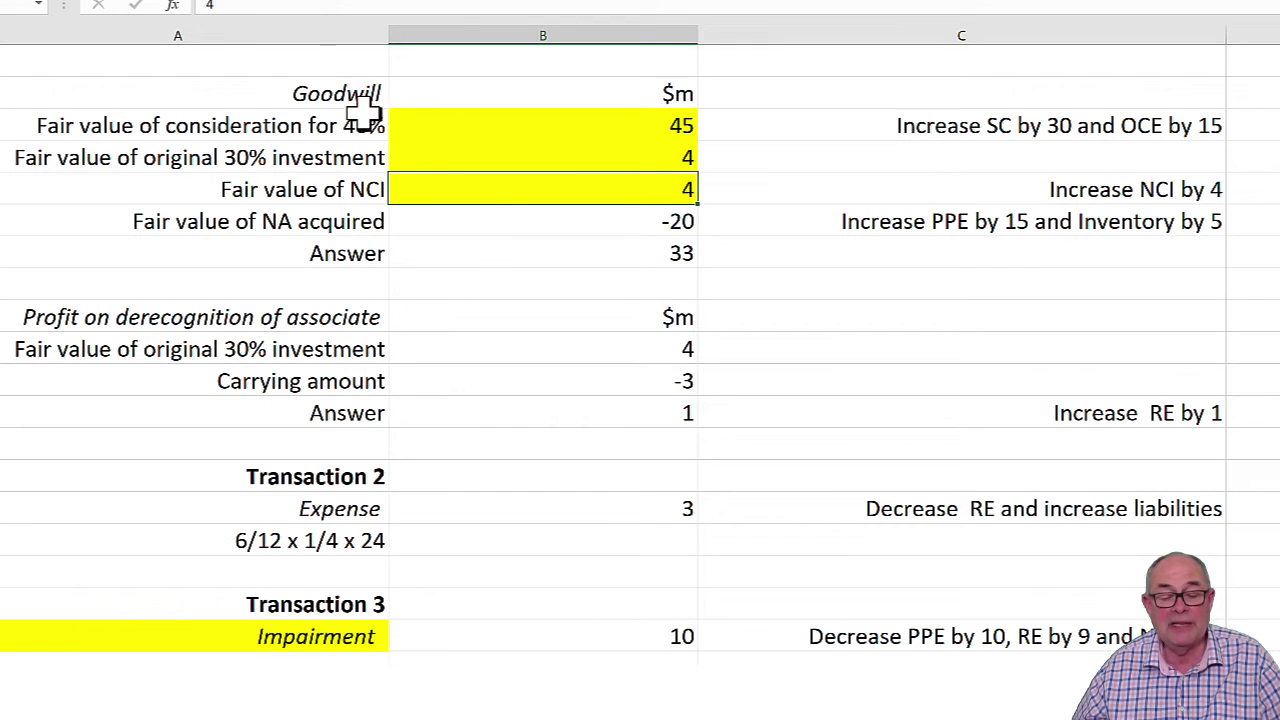
pyautogui.click(500, 222)
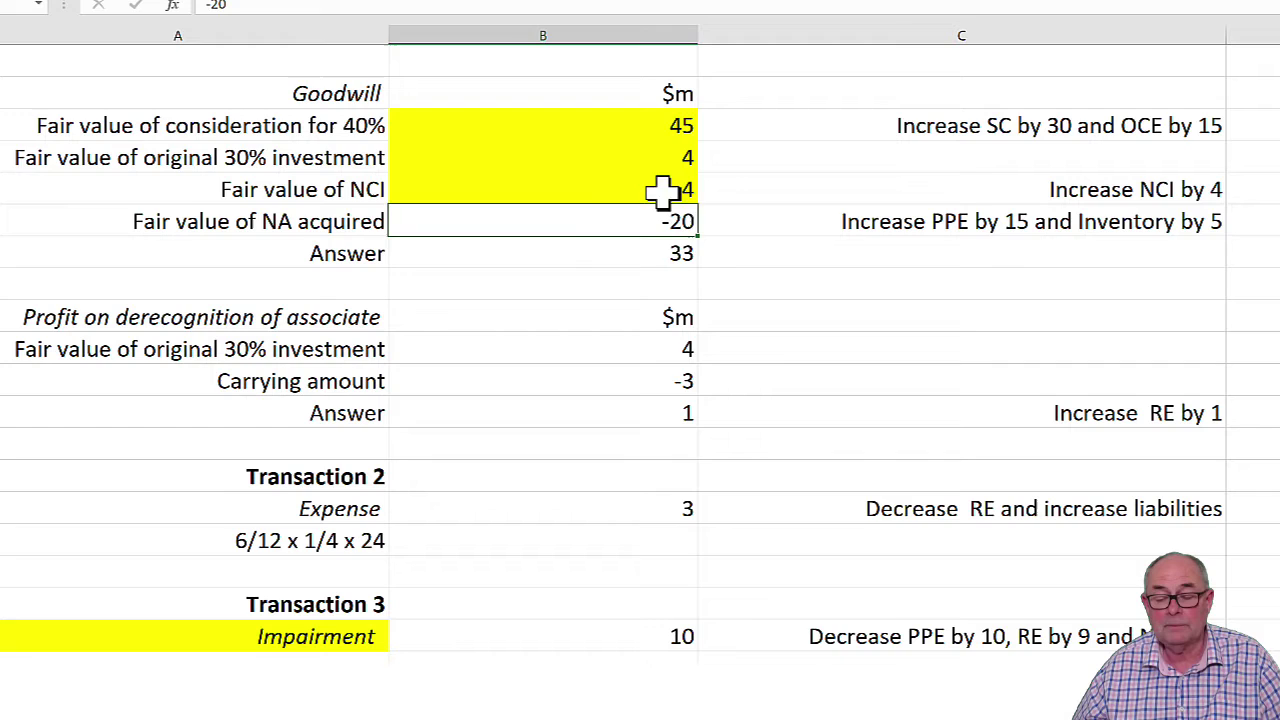
pyautogui.click(543, 0)
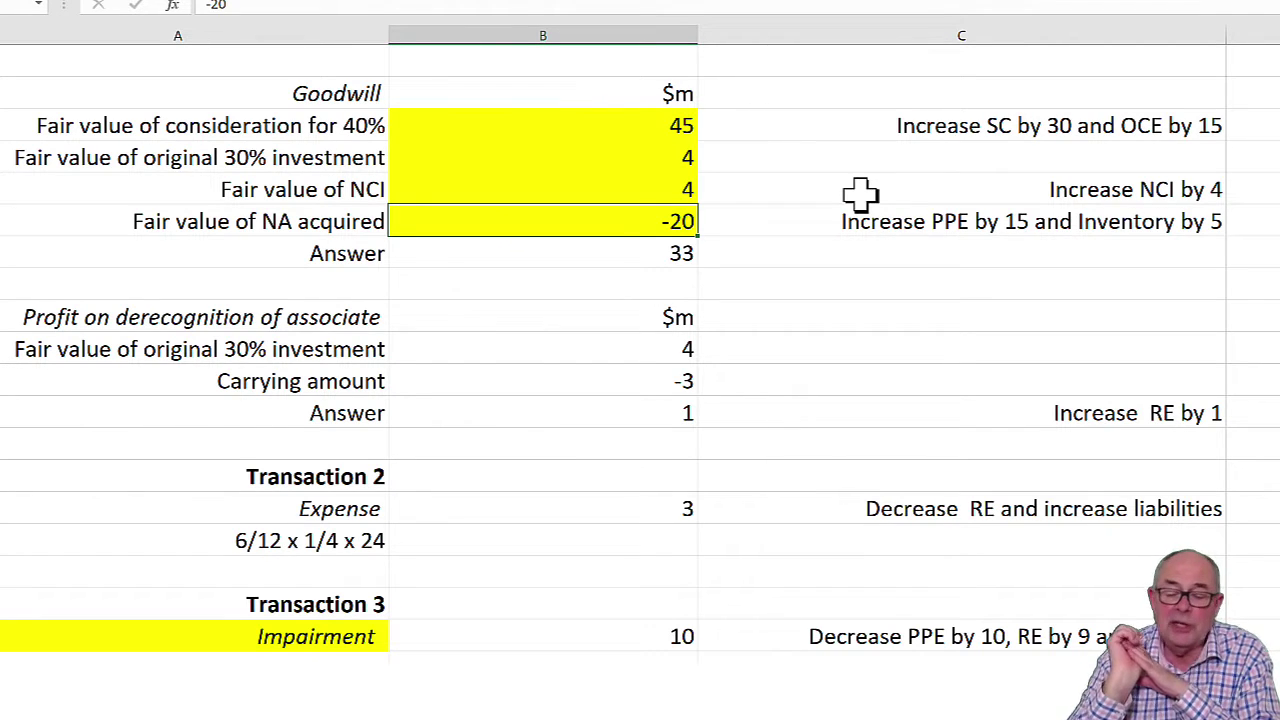
# - Fill the goodwill adjustment notes for the 40% consideration, the NCI and the NA acquired yellow
pyautogui.click(990, 127)
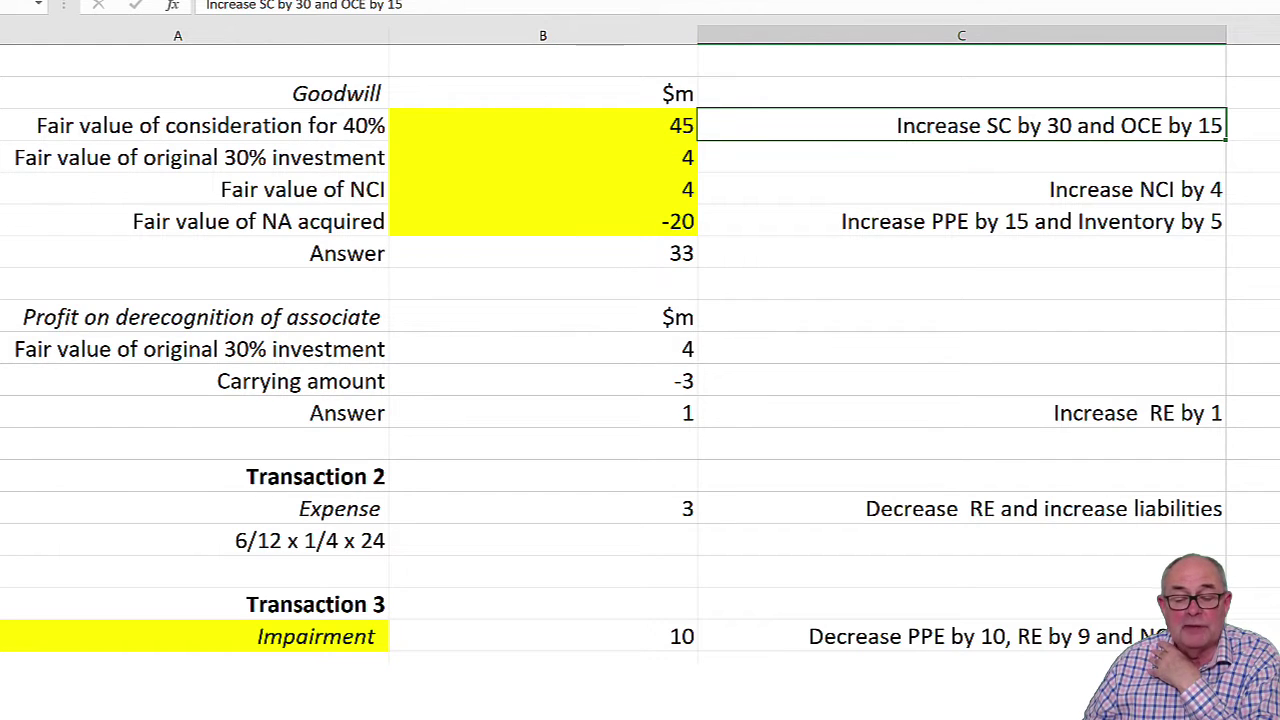
pyautogui.press('F4')
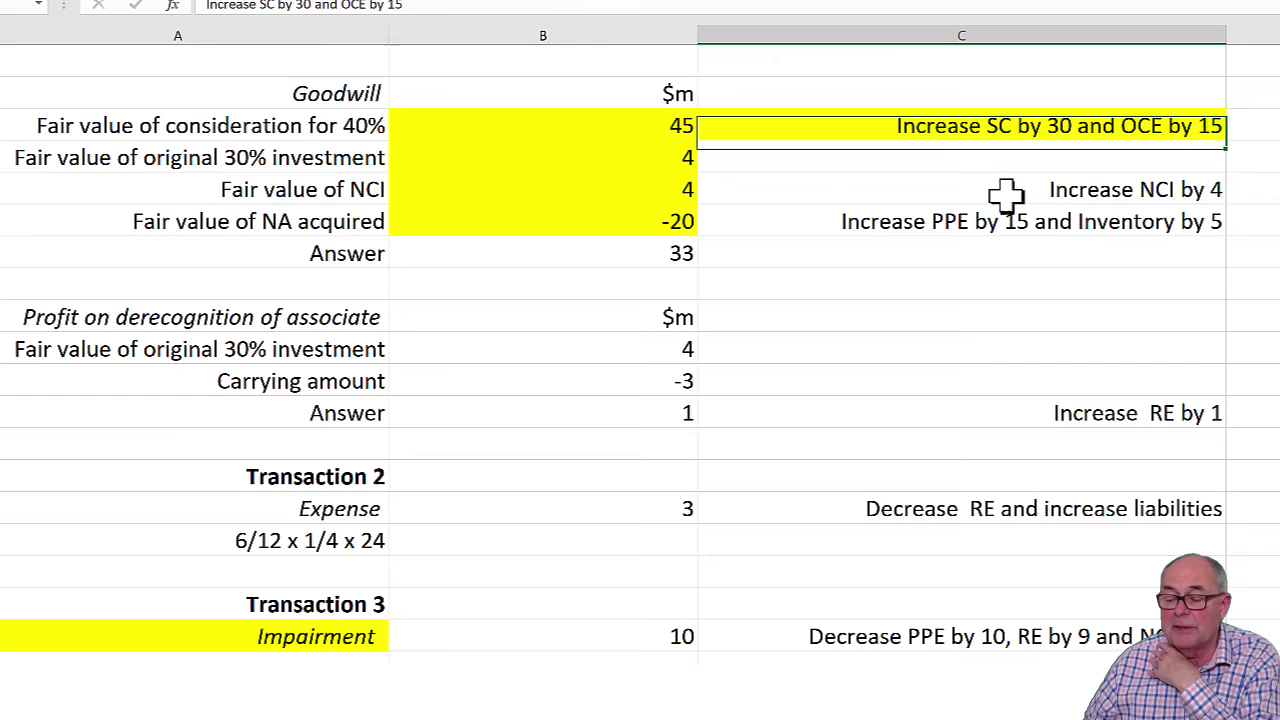
pyautogui.click(1006, 194)
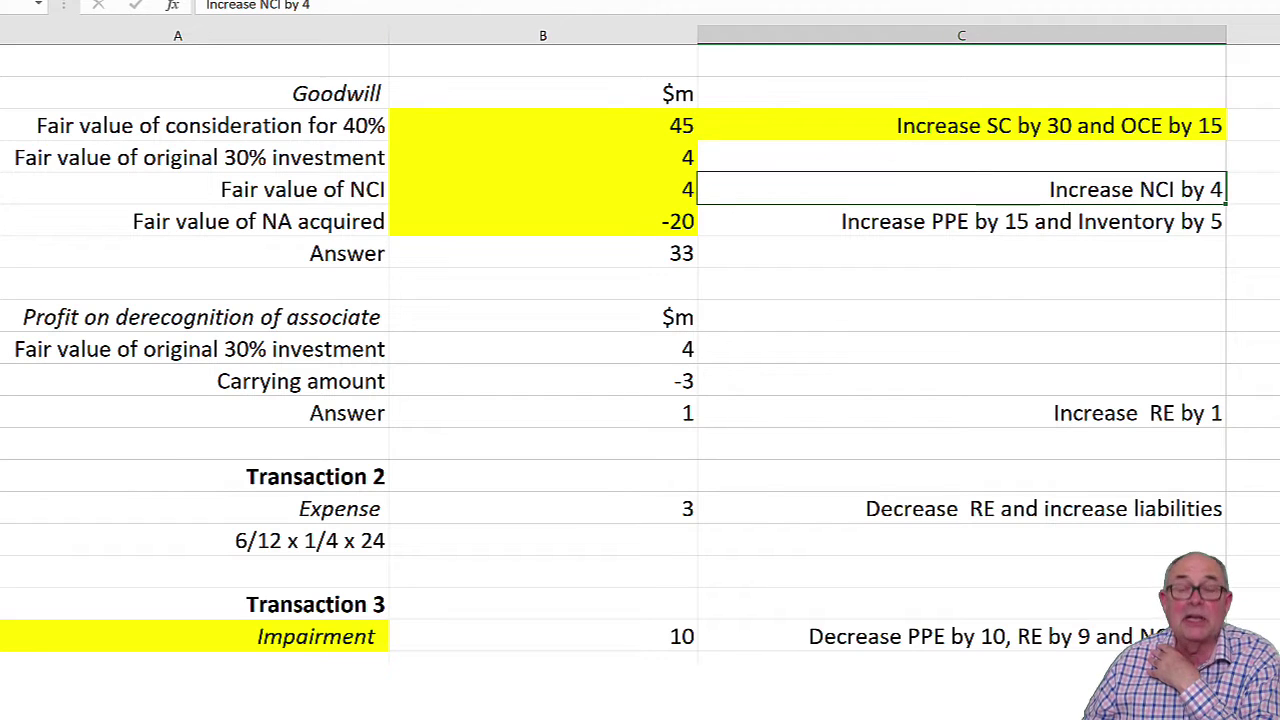
pyautogui.press('F4')
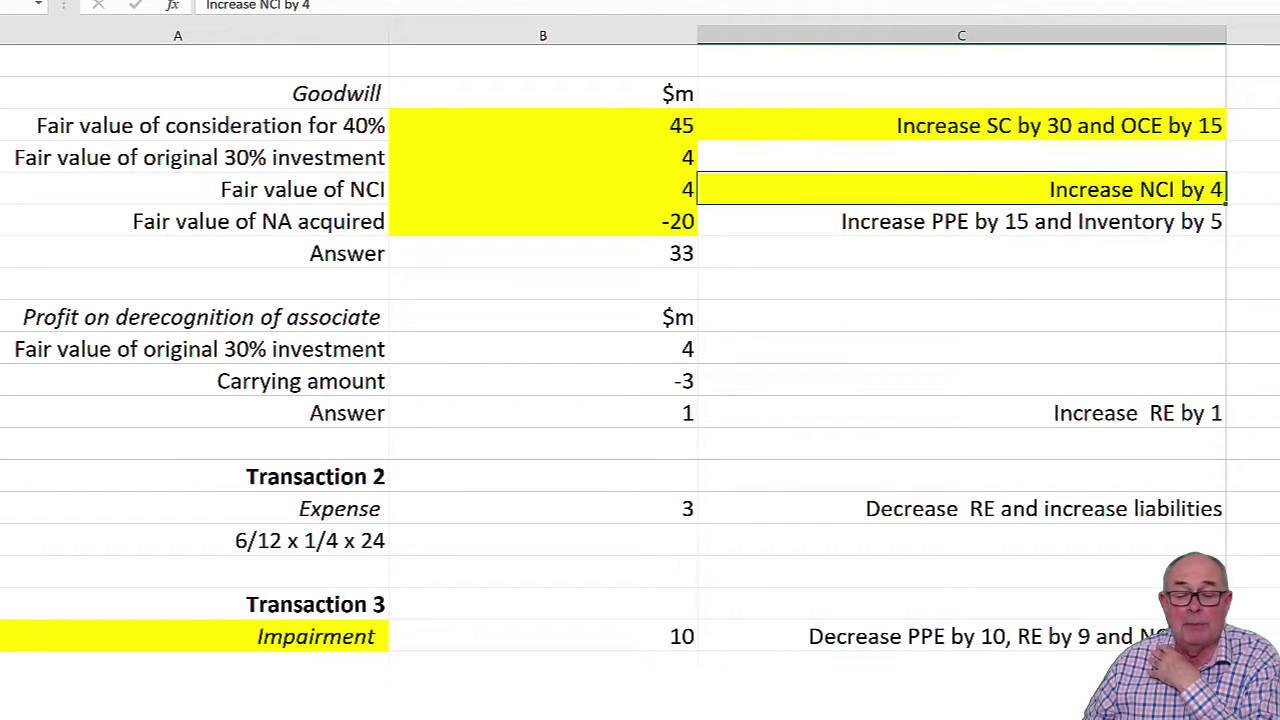
pyautogui.click(1005, 226)
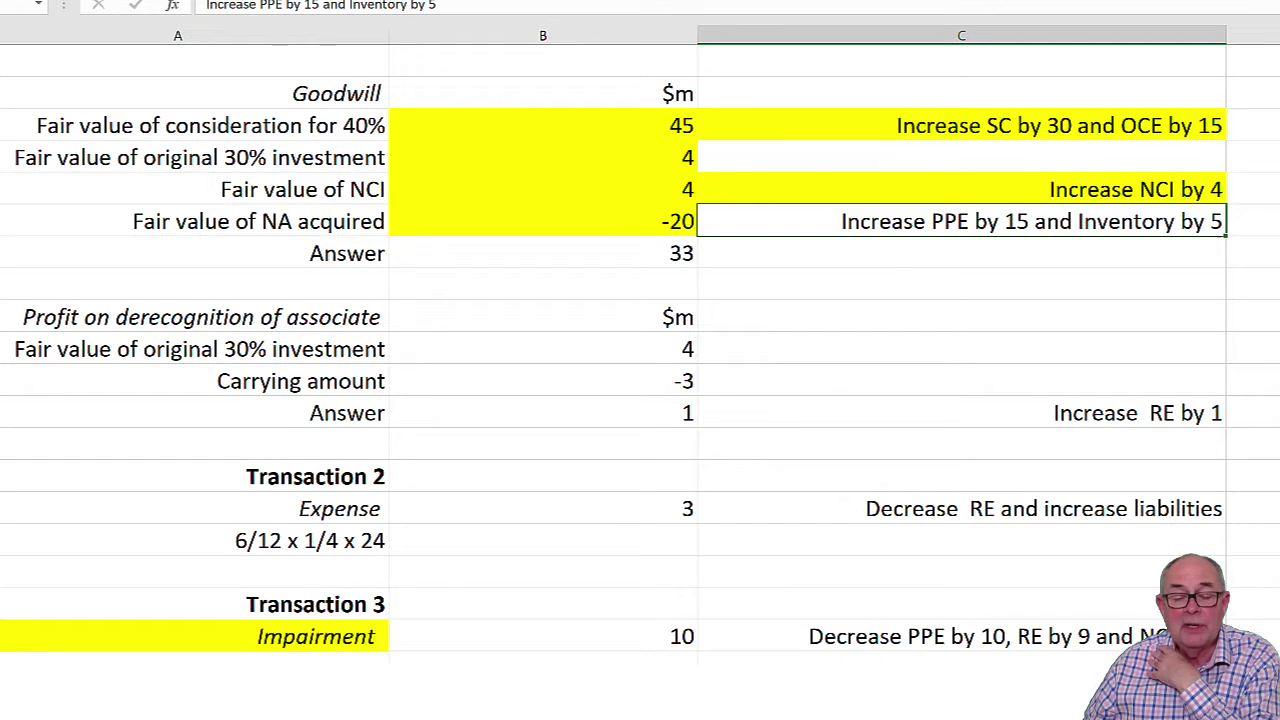
pyautogui.press('F4')
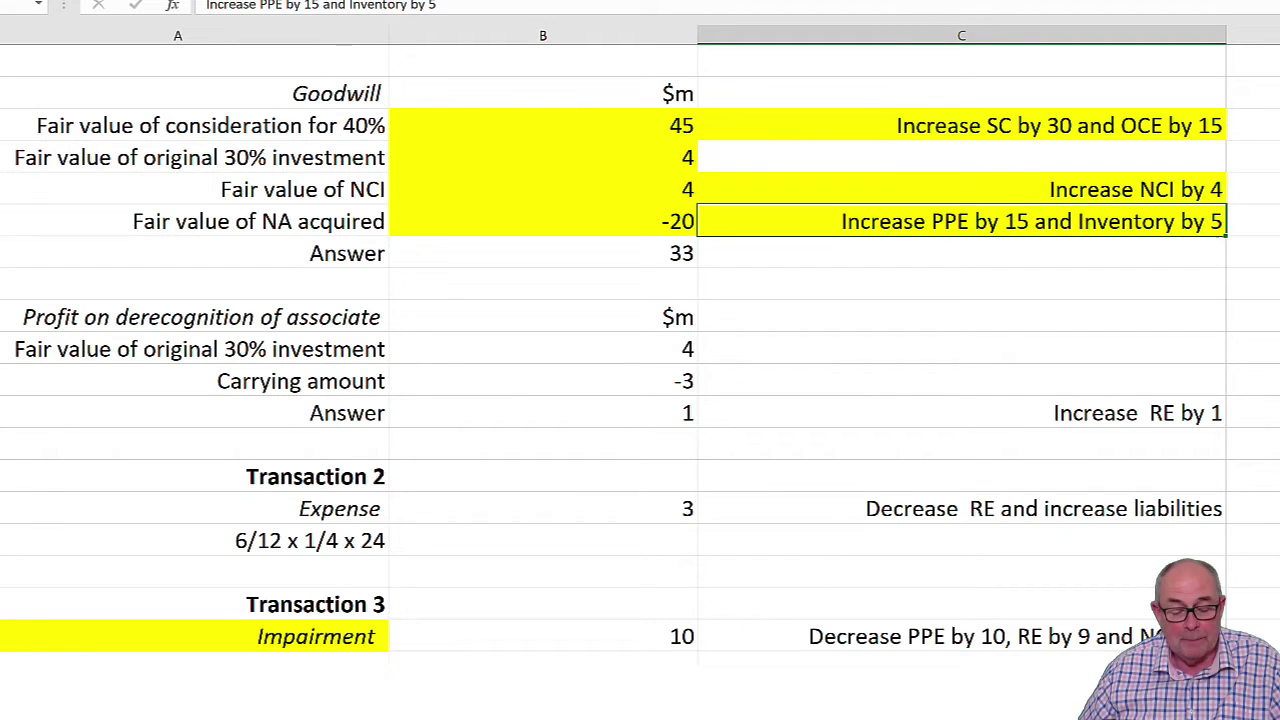
# - On the CSFP sheet, fill the Investment in Royal Co label and its Draft CSFP amount yellow
pyautogui.hotkey('ctrl', 'pageup')
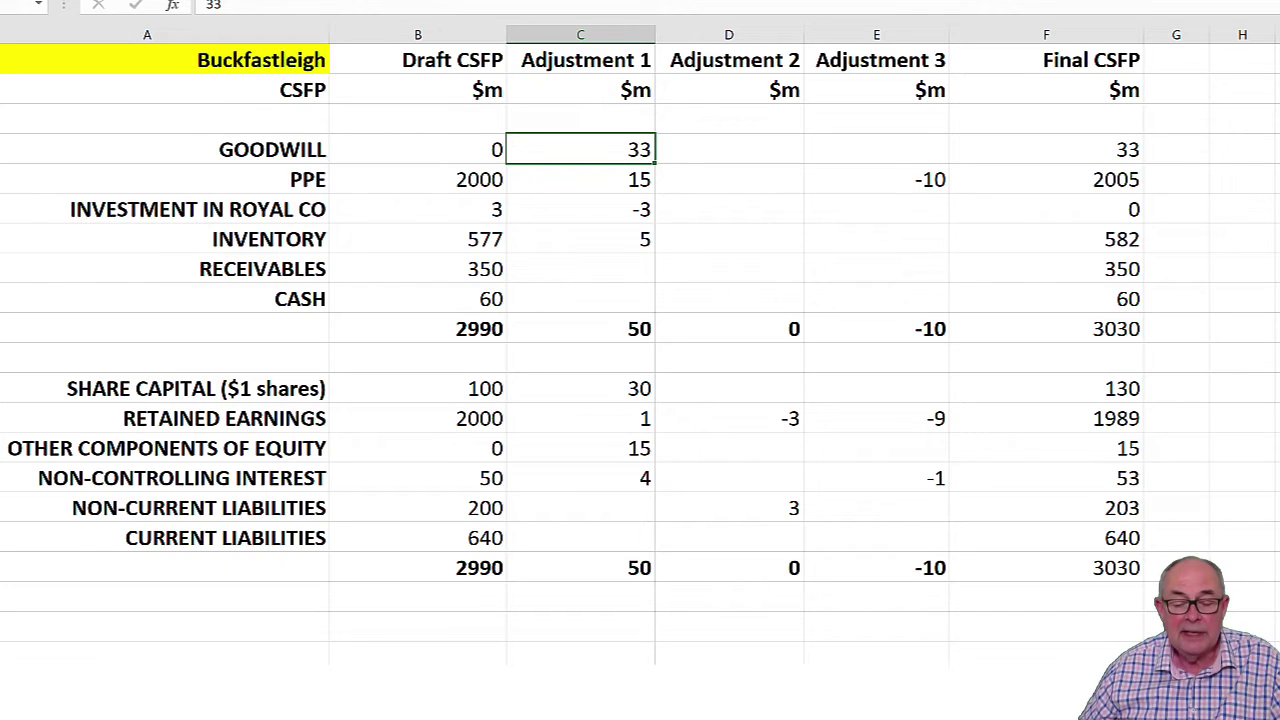
pyautogui.click(250, 216)
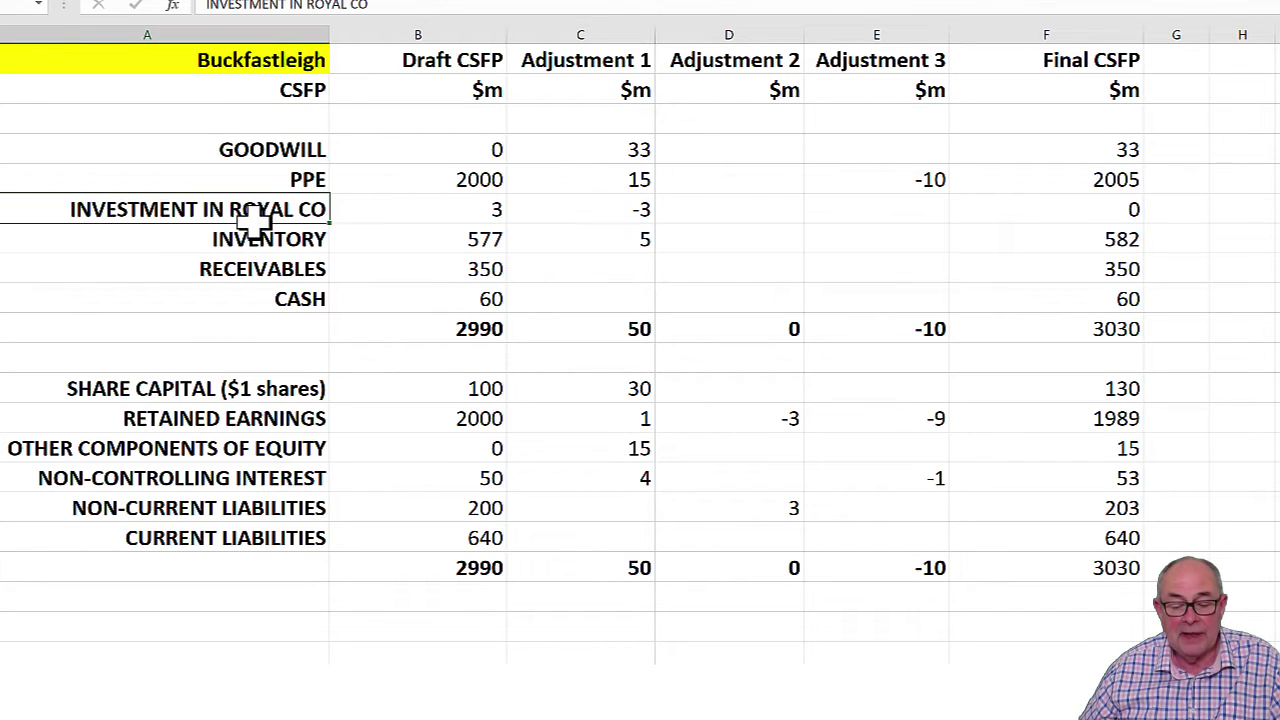
pyautogui.press('F4')
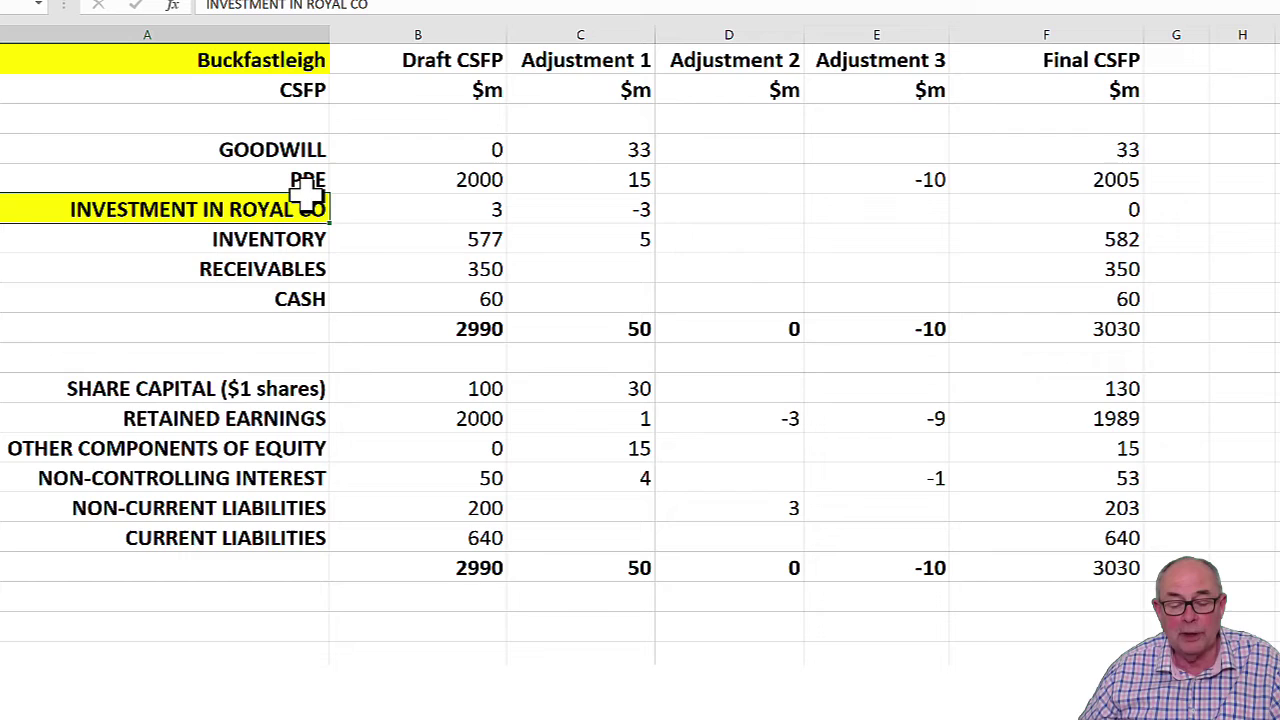
pyautogui.click(420, 211)
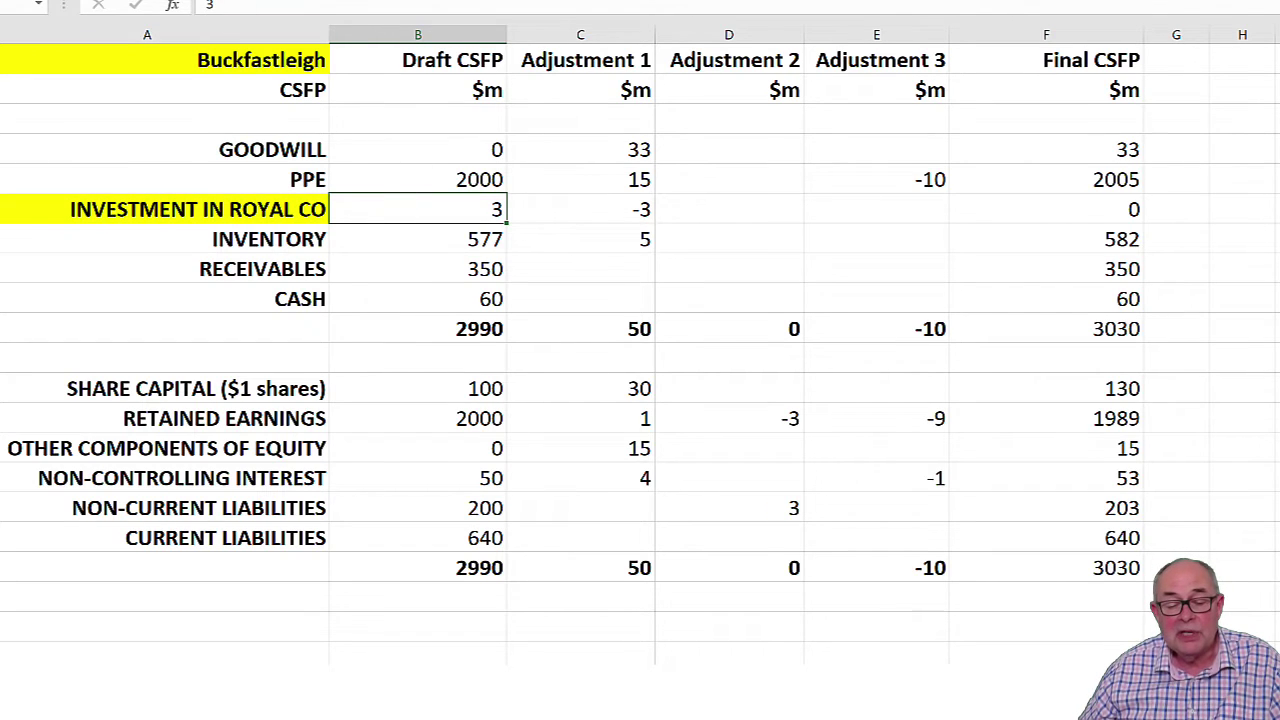
pyautogui.press('F4')
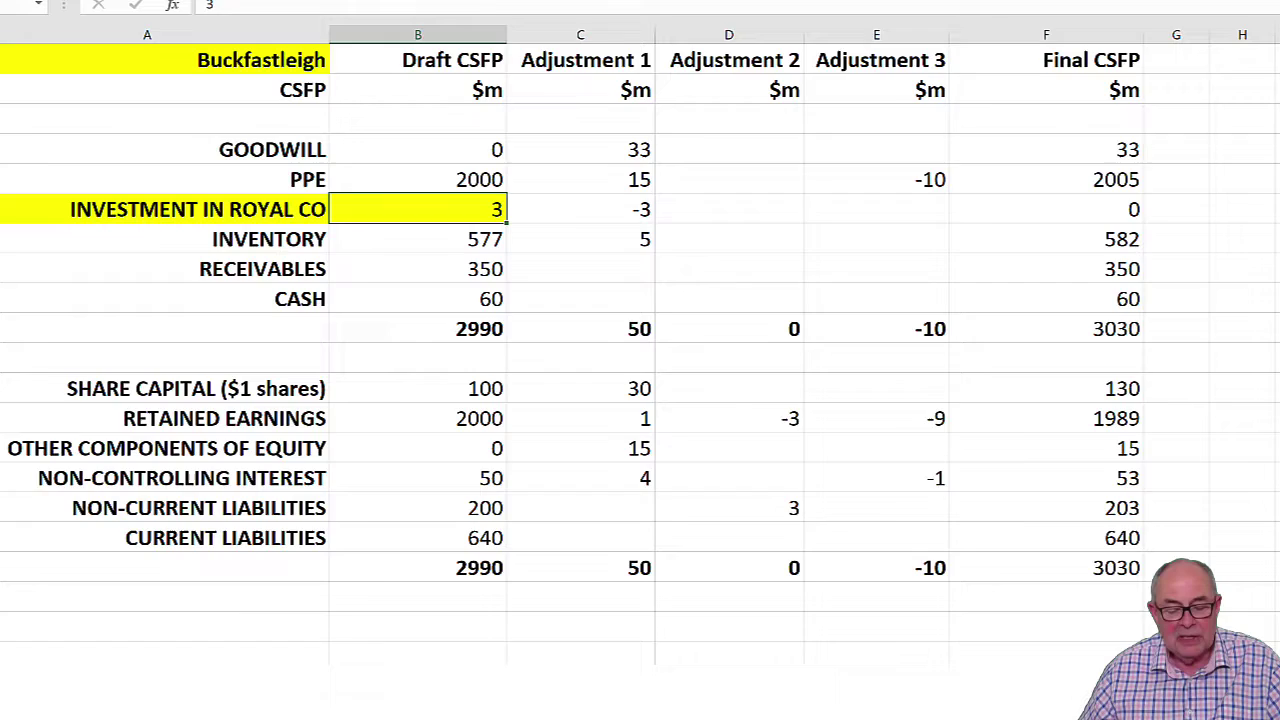
# - On the workings sheet, fill the original 30% investment's fair value under Profit on derecognition of associate green
pyautogui.hotkey('ctrl', 'pageup')
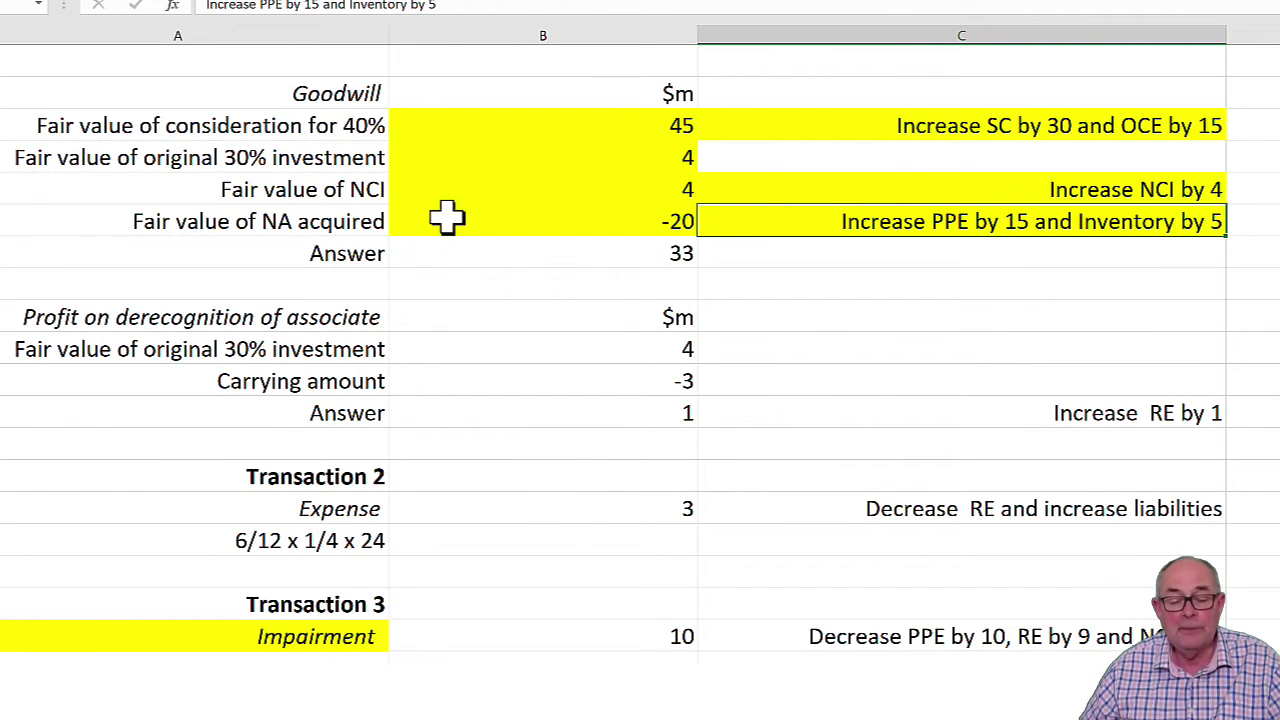
pyautogui.click(590, 348)
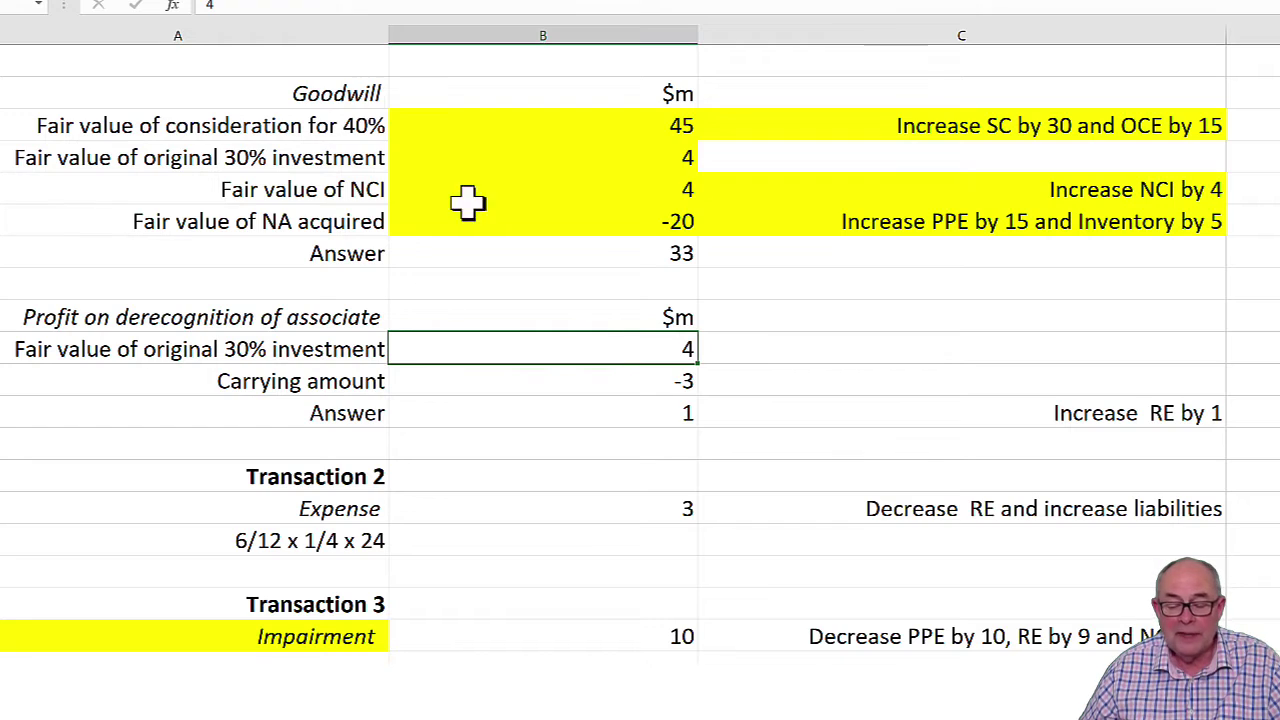
pyautogui.press('F4')
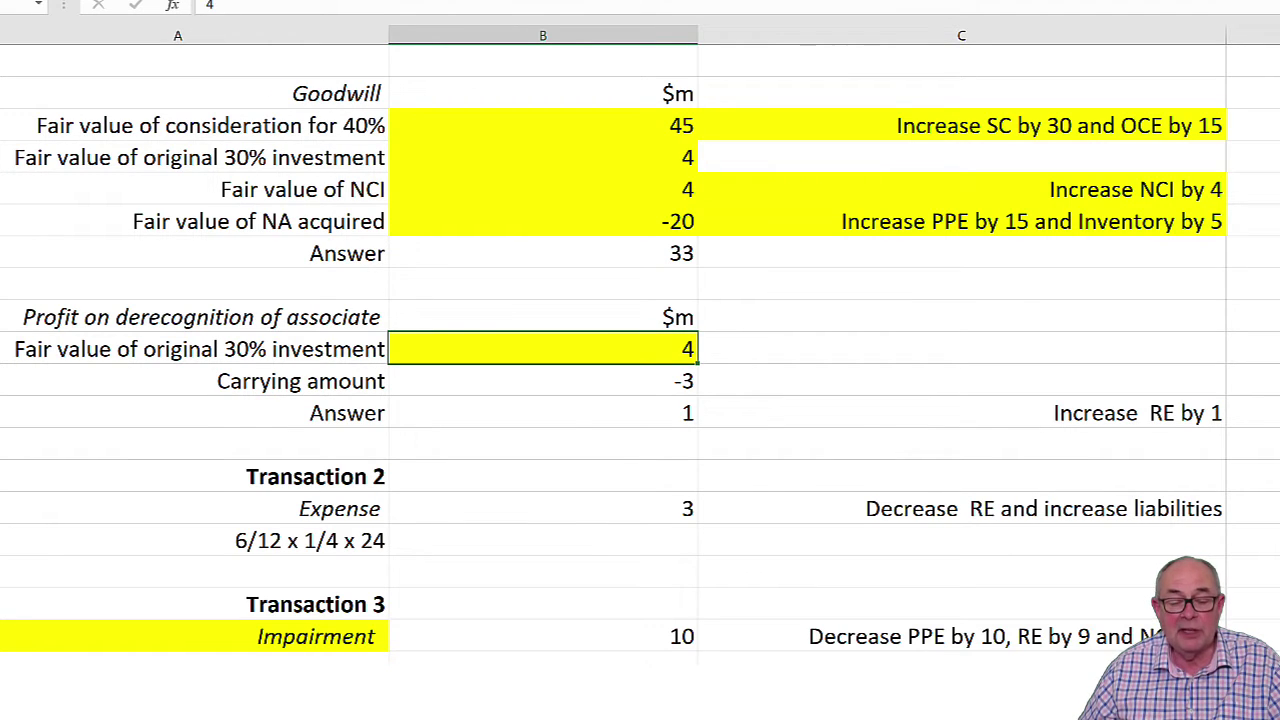
pyautogui.click(200, 0)
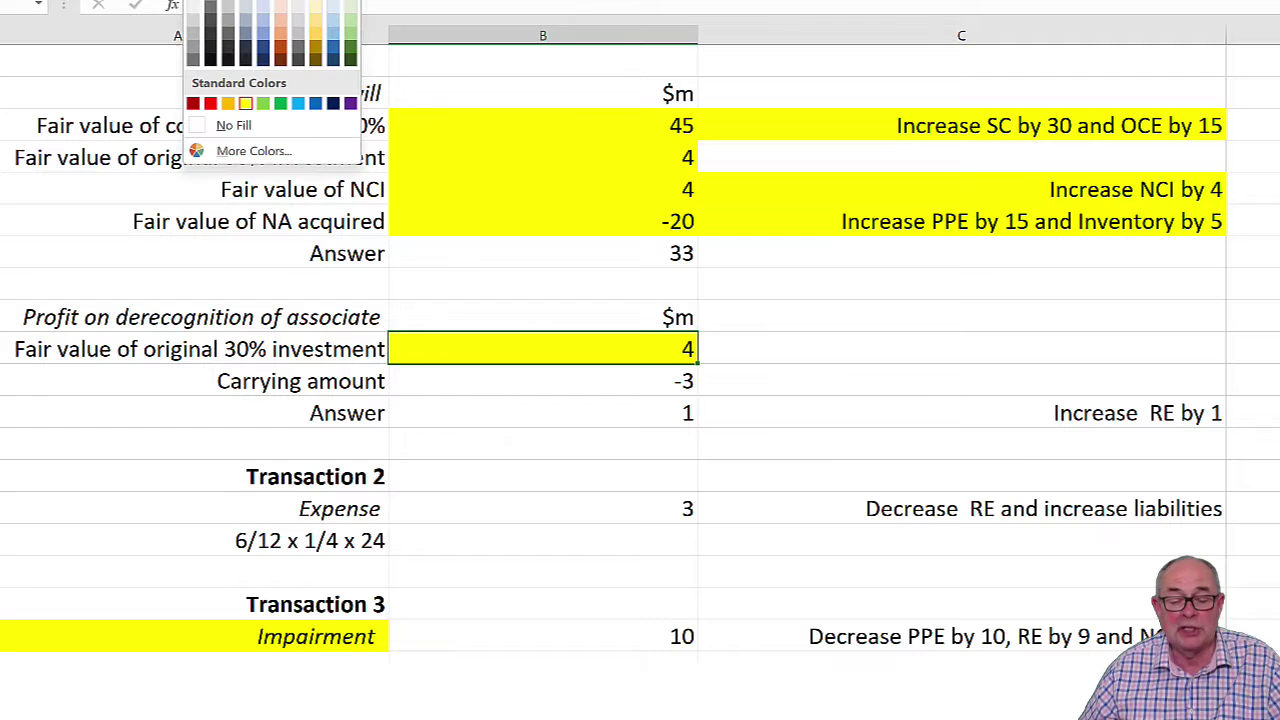
pyautogui.click(280, 104)
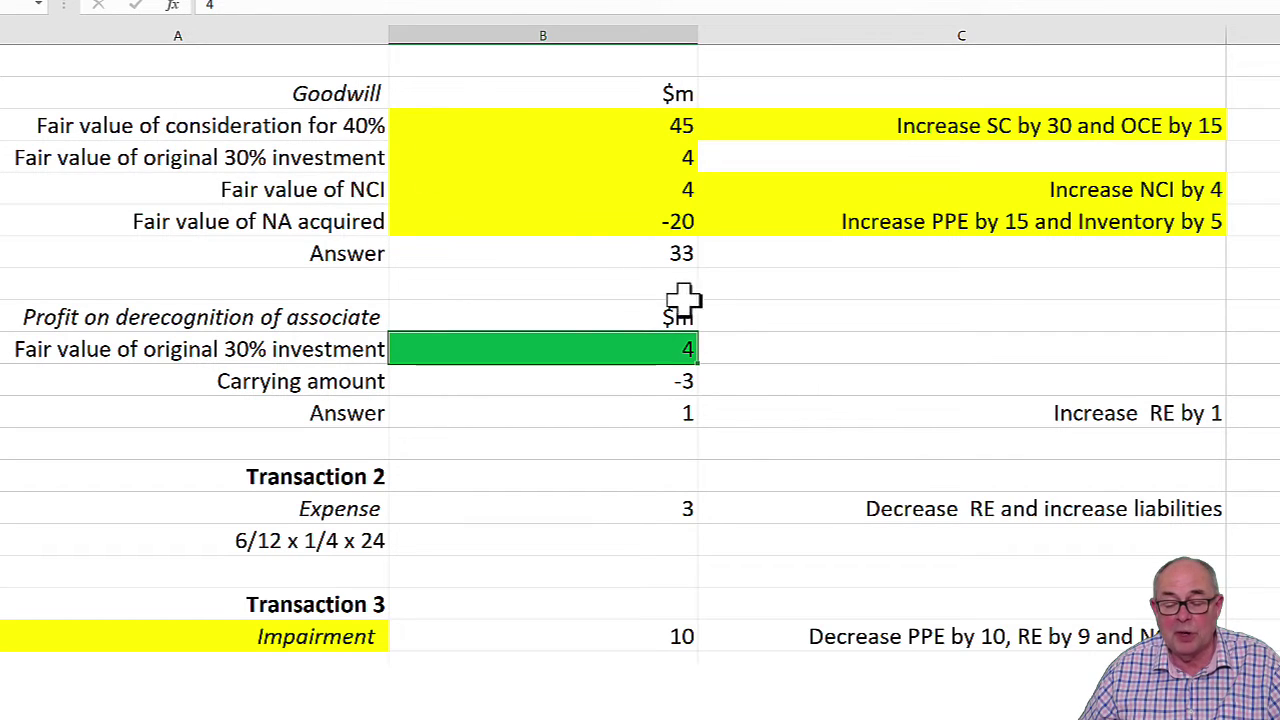
# - Fill the original 30% investment's fair value in the Goodwill working green
pyautogui.click(576, 158)
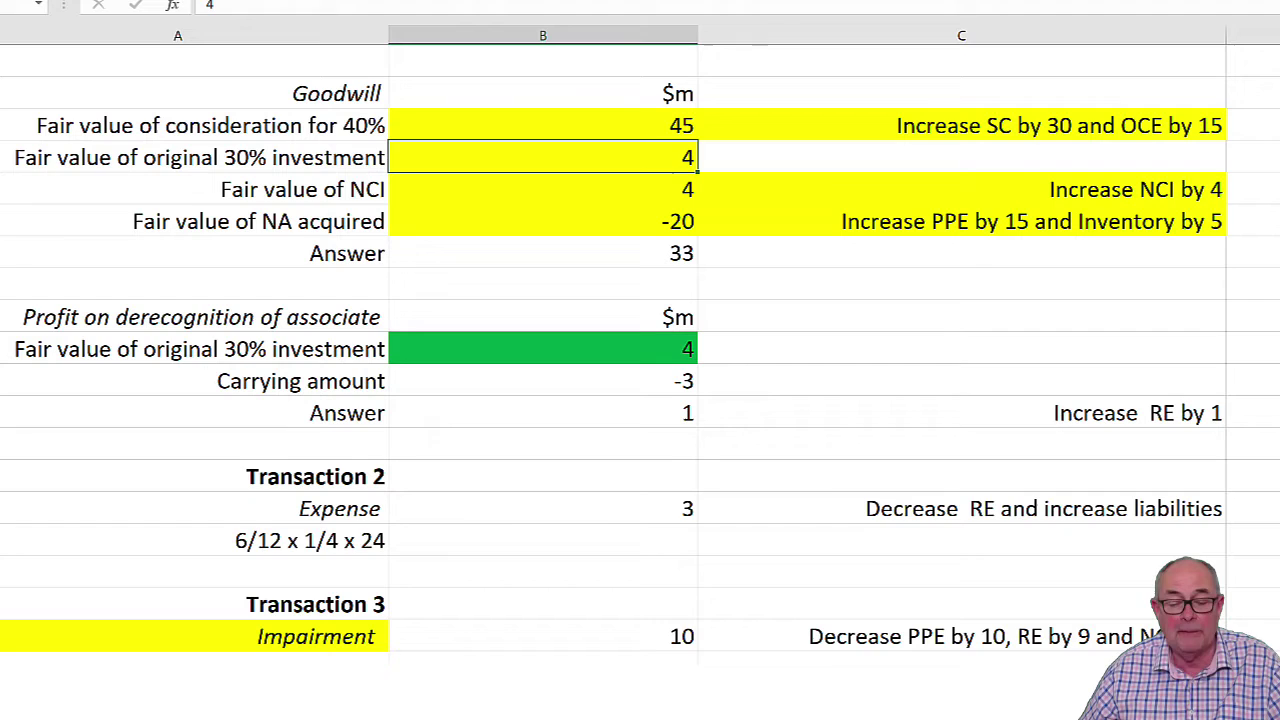
pyautogui.click(247, 2)
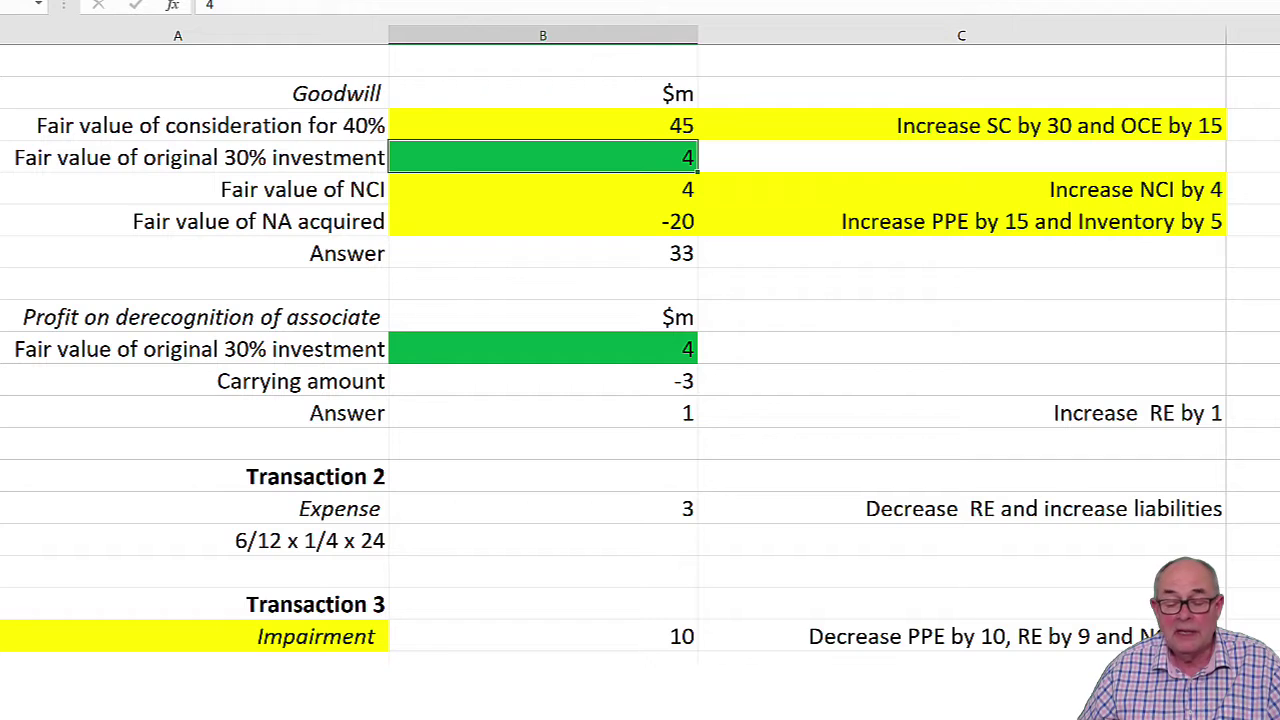
pyautogui.click(200, 2)
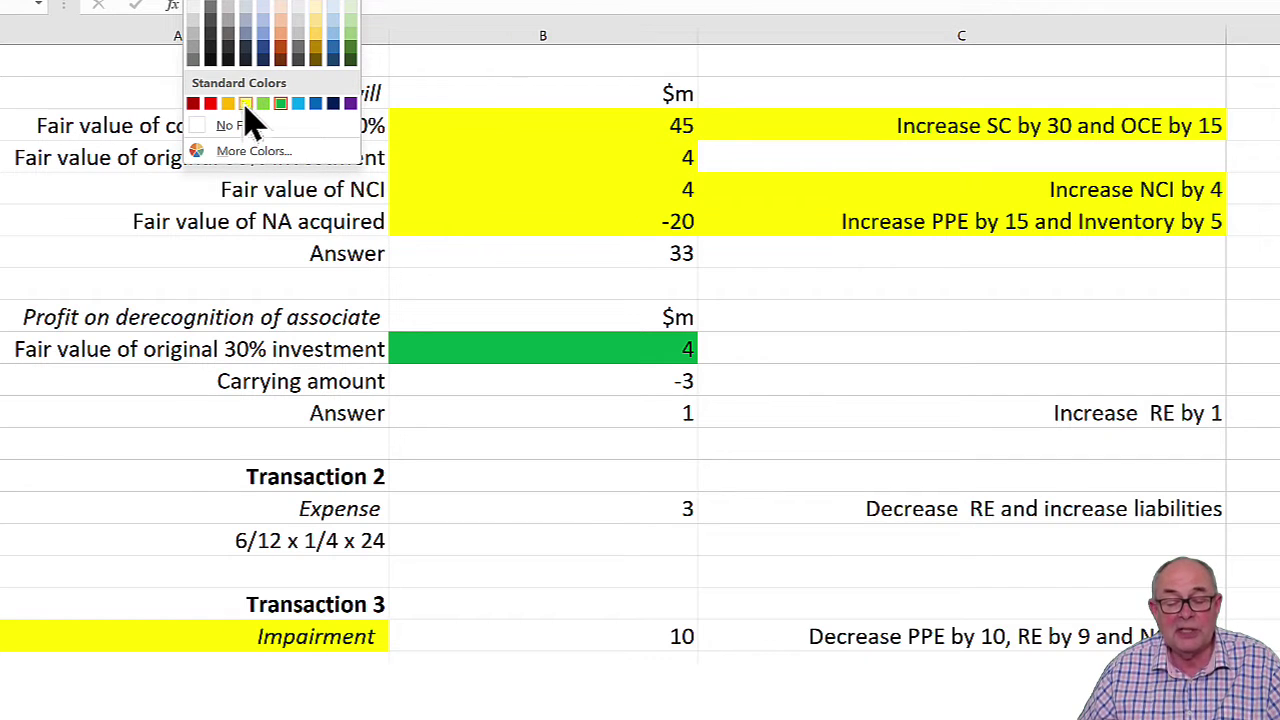
pyautogui.press('Escape')
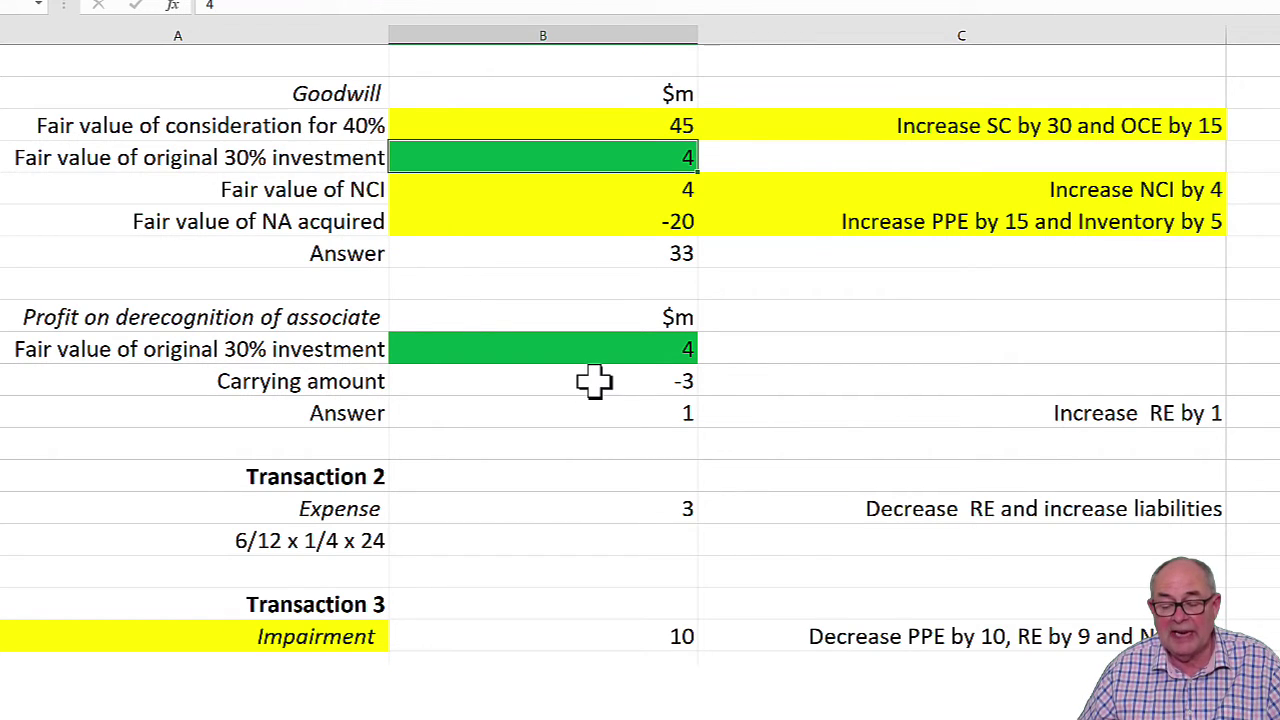
# - Fill the carrying amount's value under Profit on derecognition of associate yellow
pyautogui.click(594, 381)
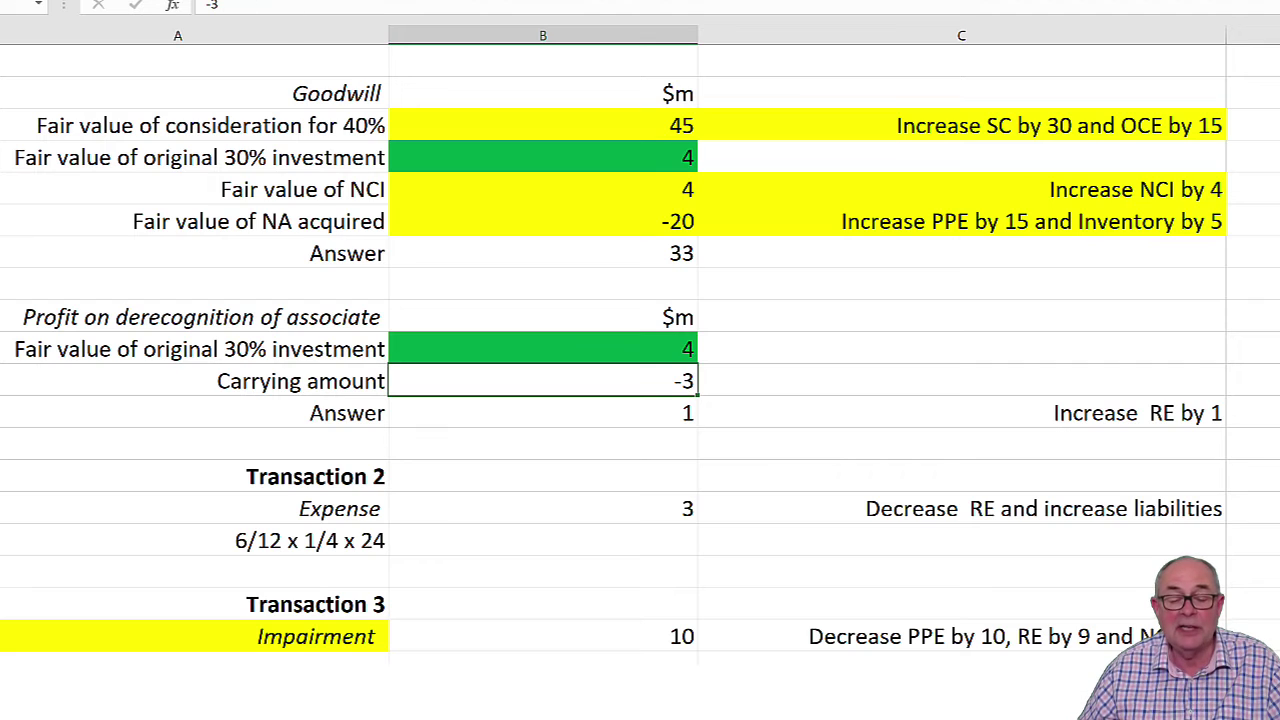
pyautogui.click(200, 2)
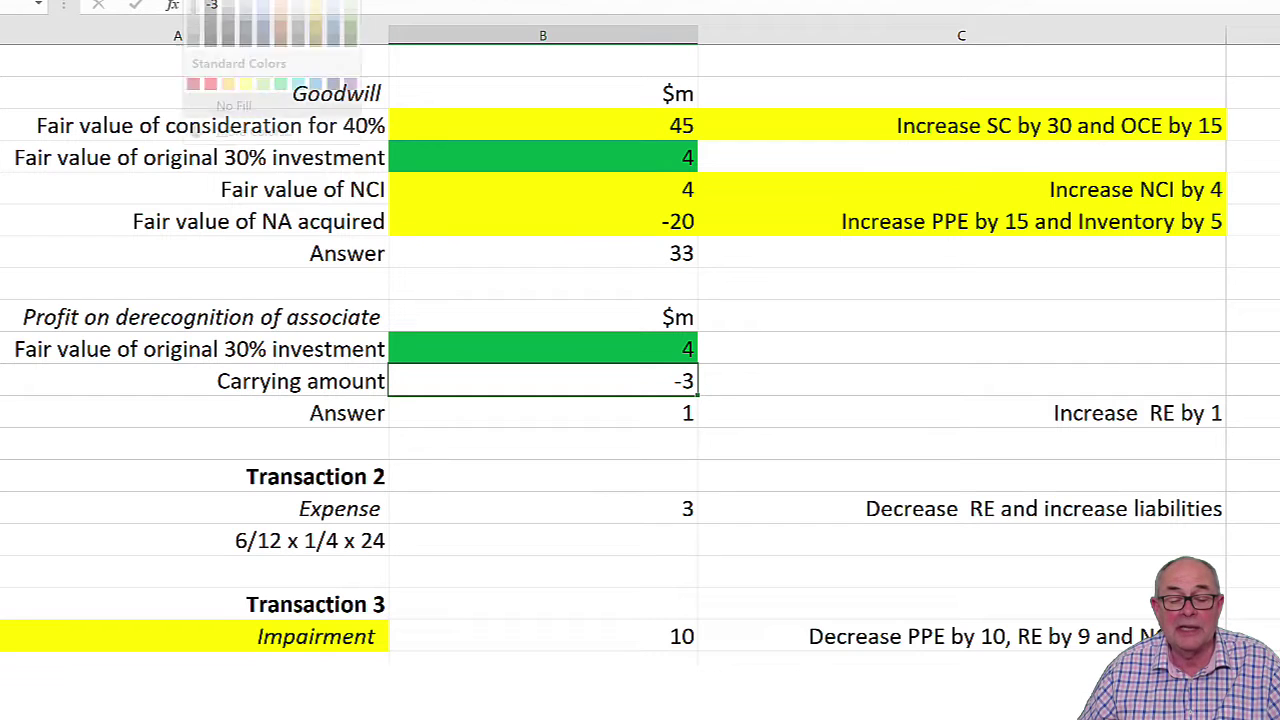
pyautogui.click(245, 105)
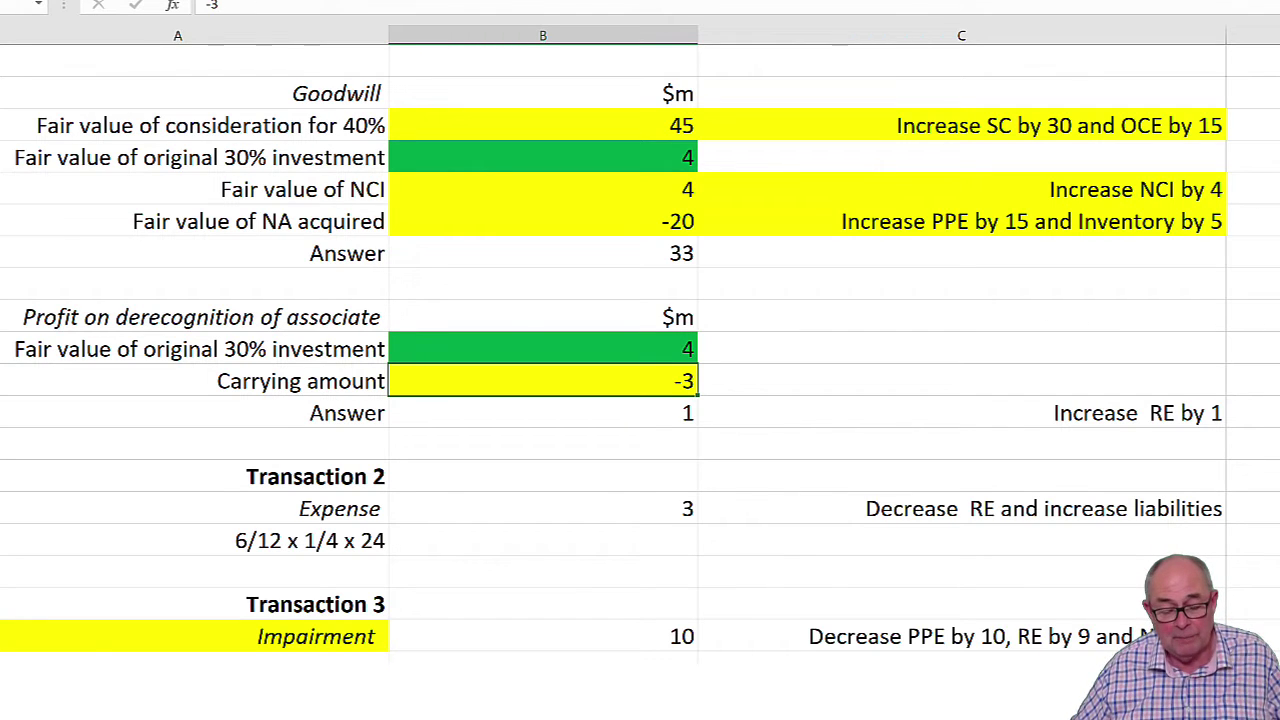
# - On the CSFP sheet, fill the Adjustment 1 amounts for goodwill, PPE, inventory and the investment in Royal Co yellow
pyautogui.hotkey('ctrl', 'pagedown')
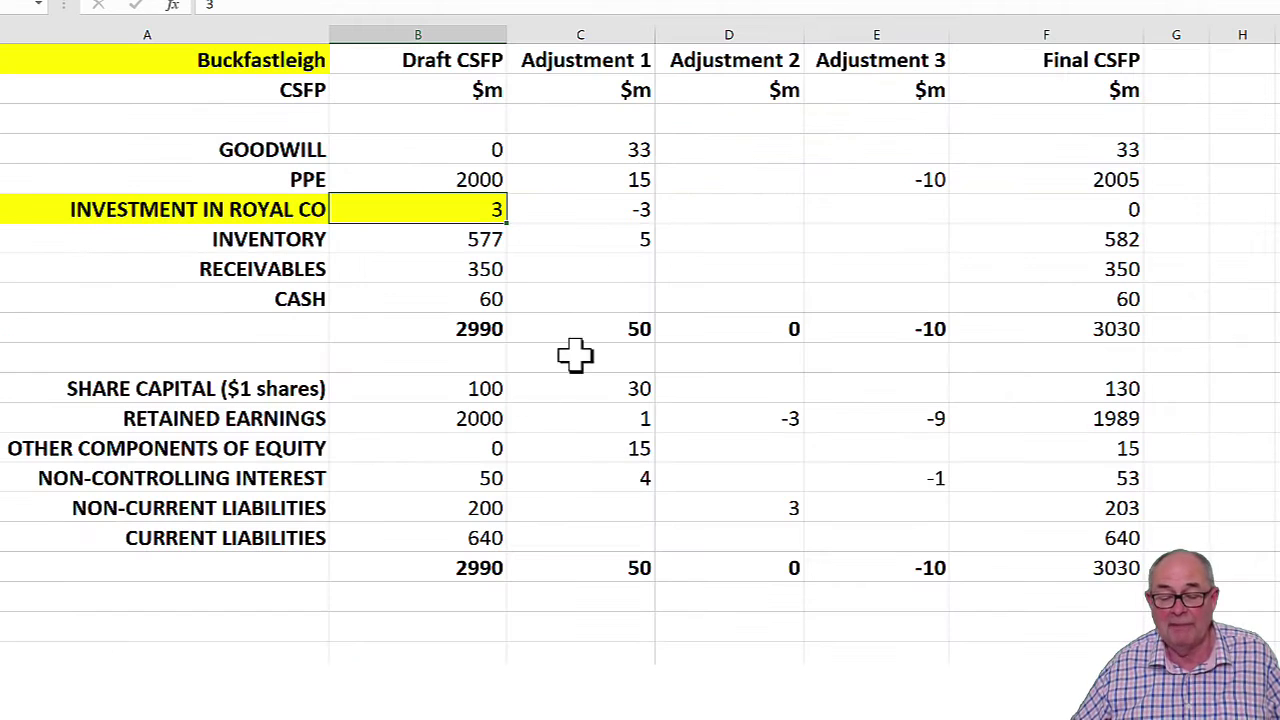
pyautogui.click(621, 145)
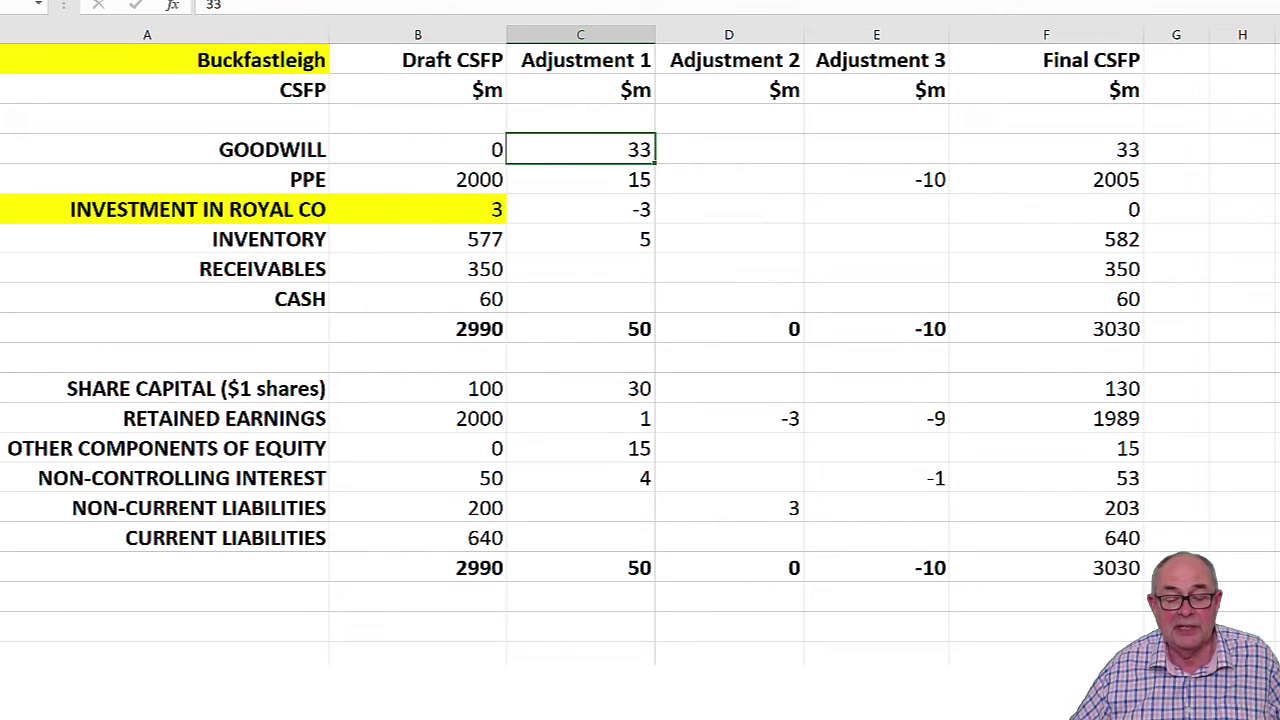
pyautogui.press('F4')
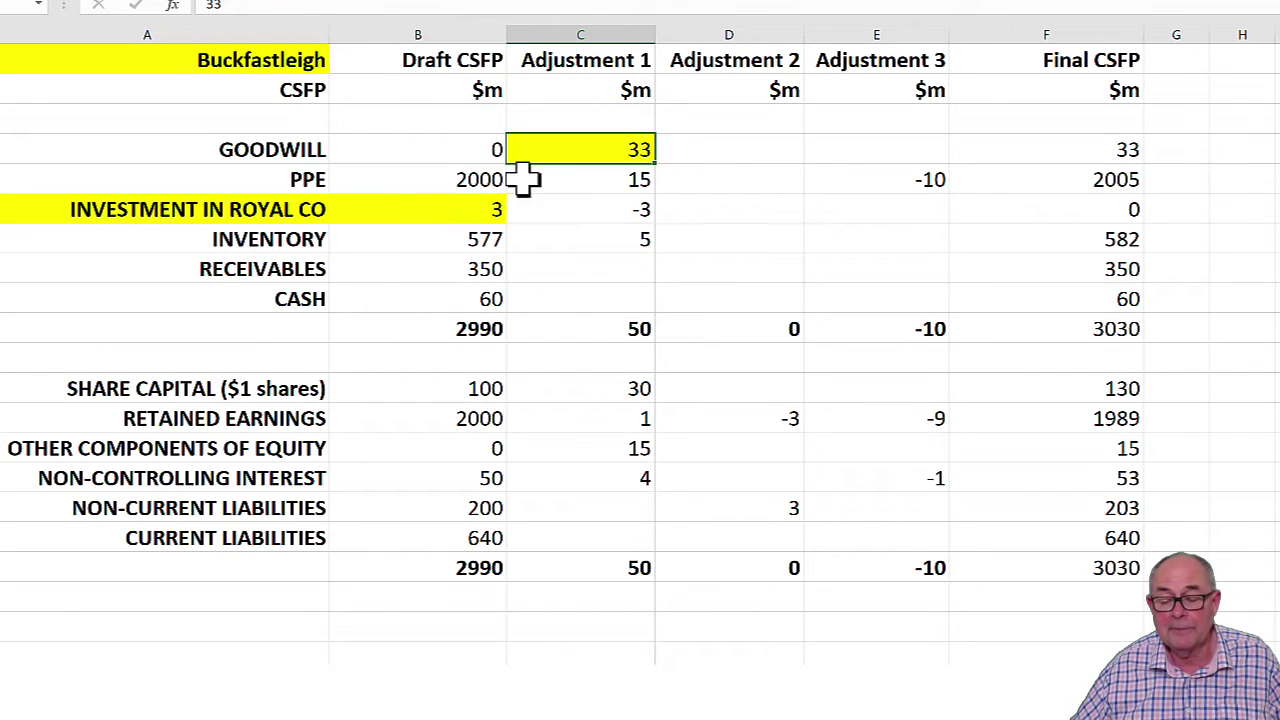
pyautogui.click(577, 177)
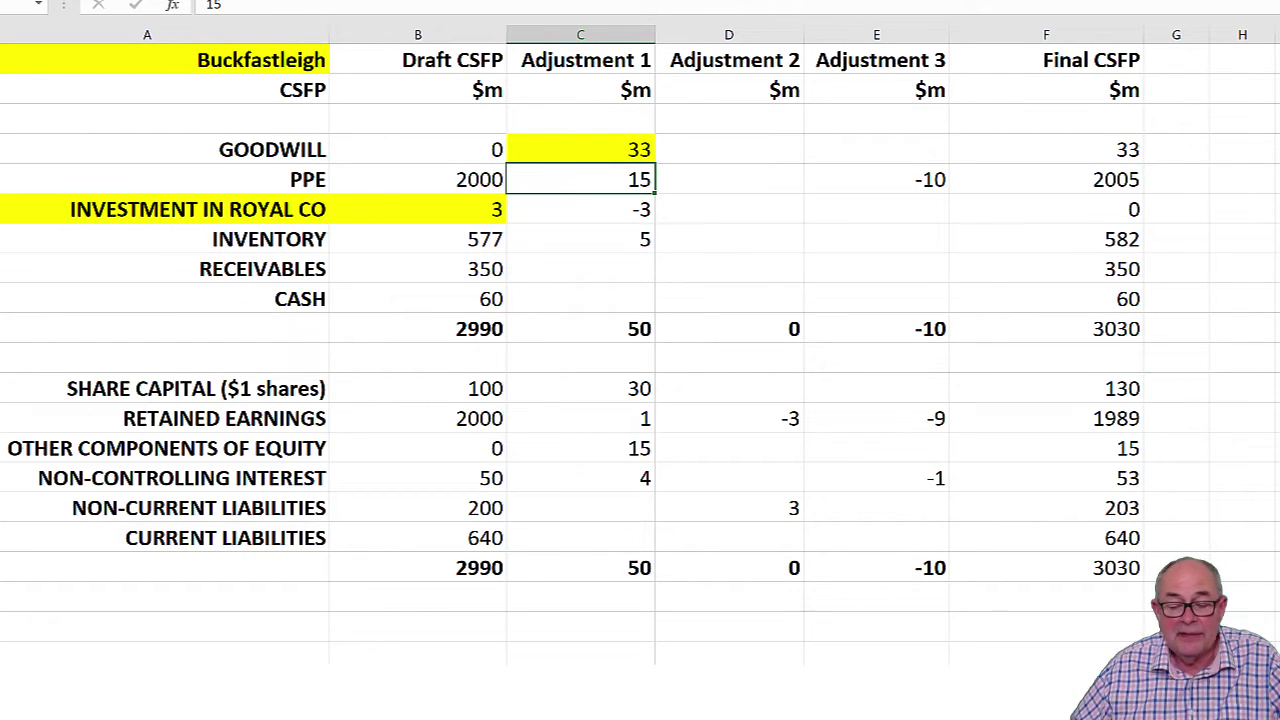
pyautogui.press('F4')
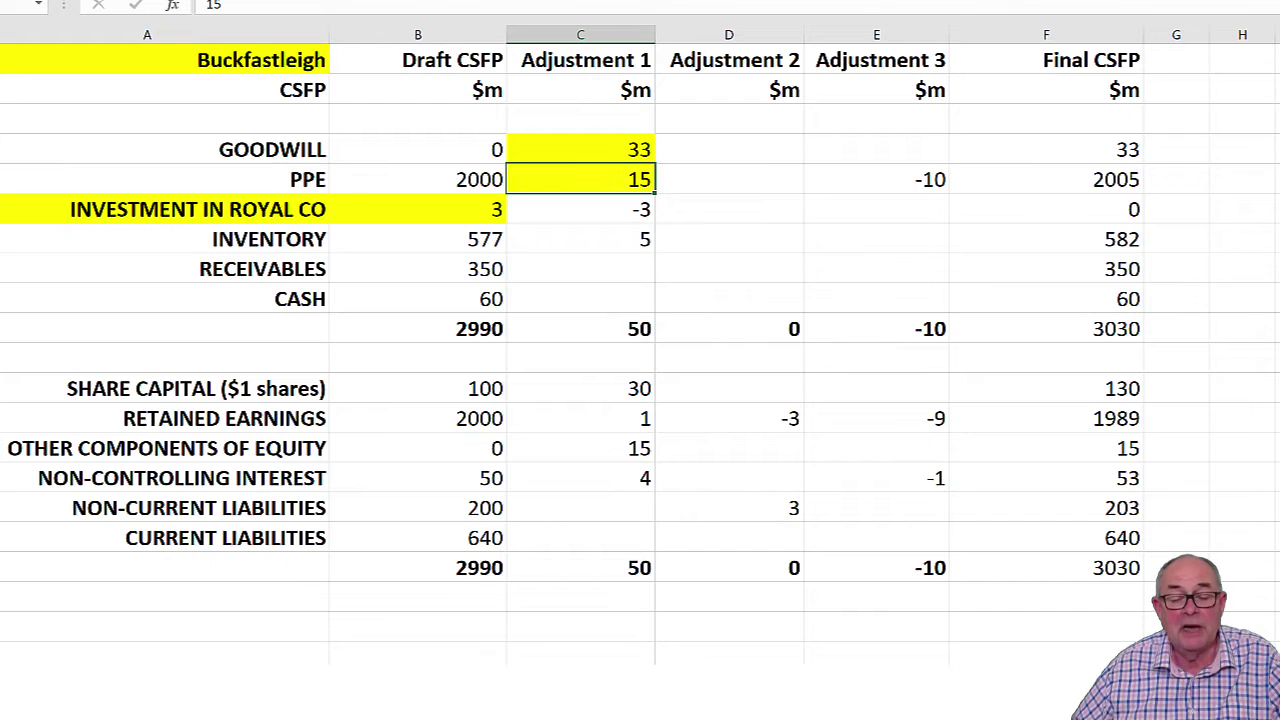
pyautogui.click(594, 245)
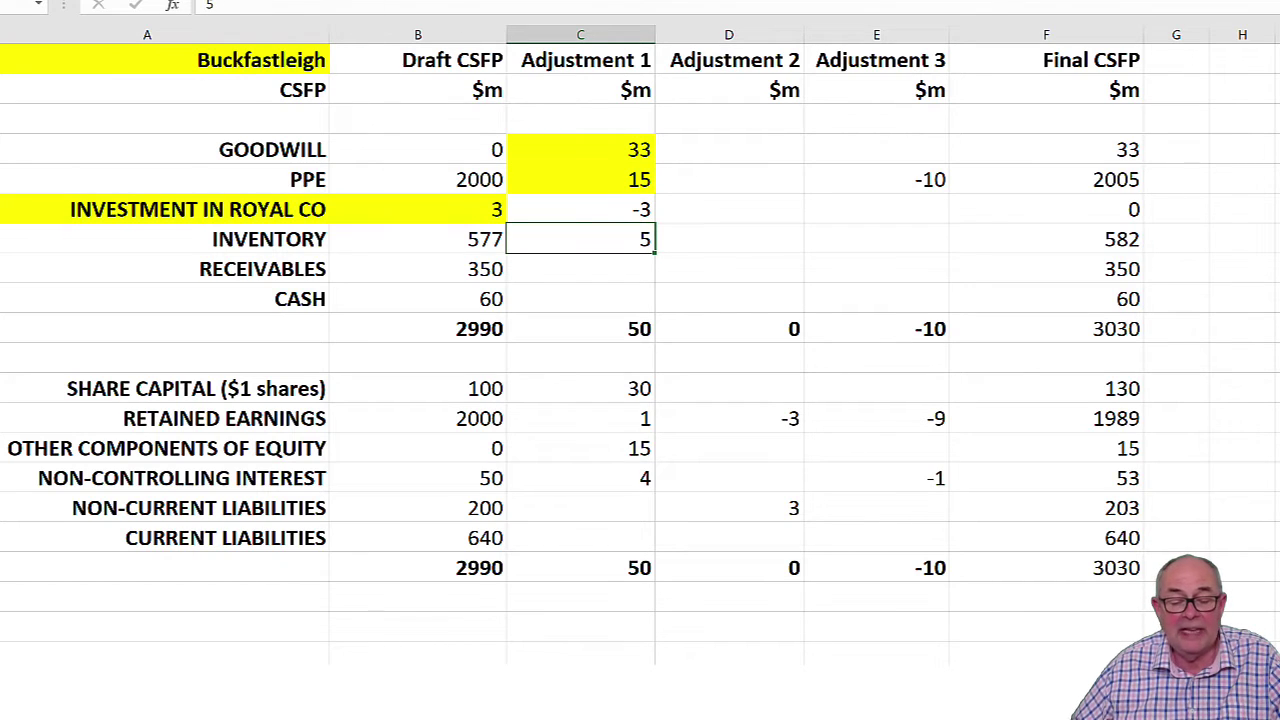
pyautogui.press('F4')
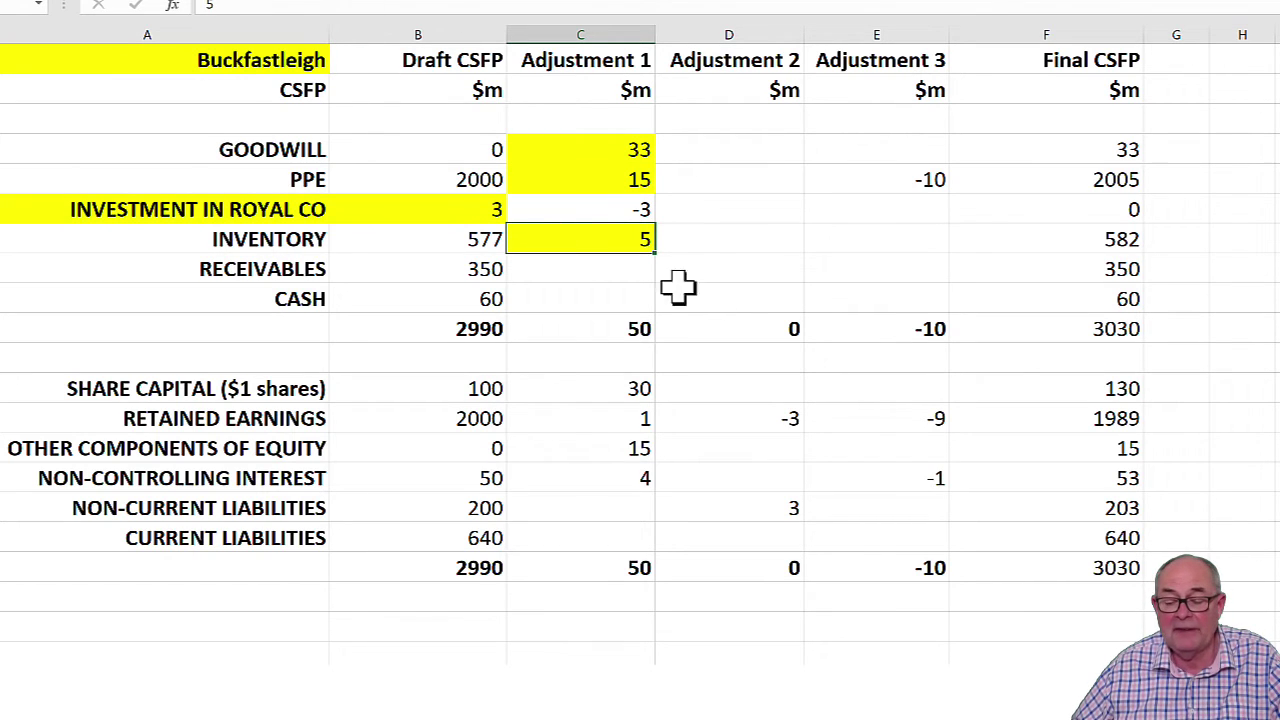
pyautogui.click(583, 205)
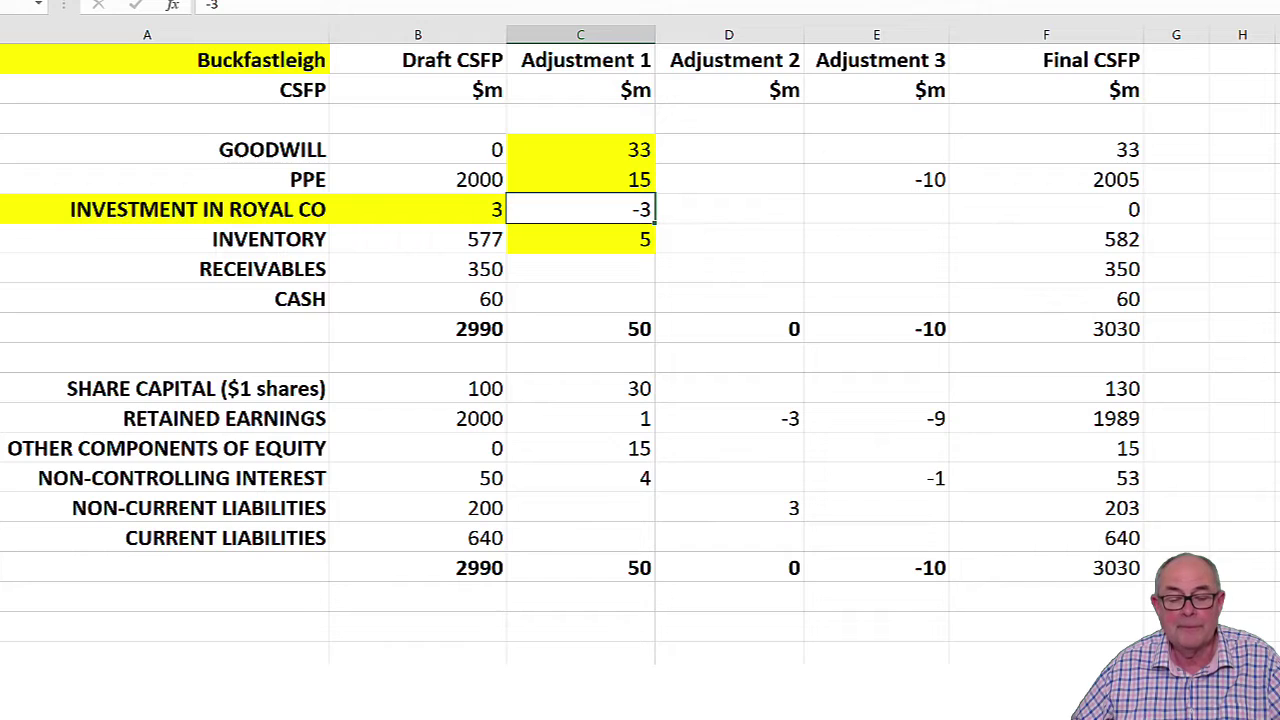
pyautogui.press('F4')
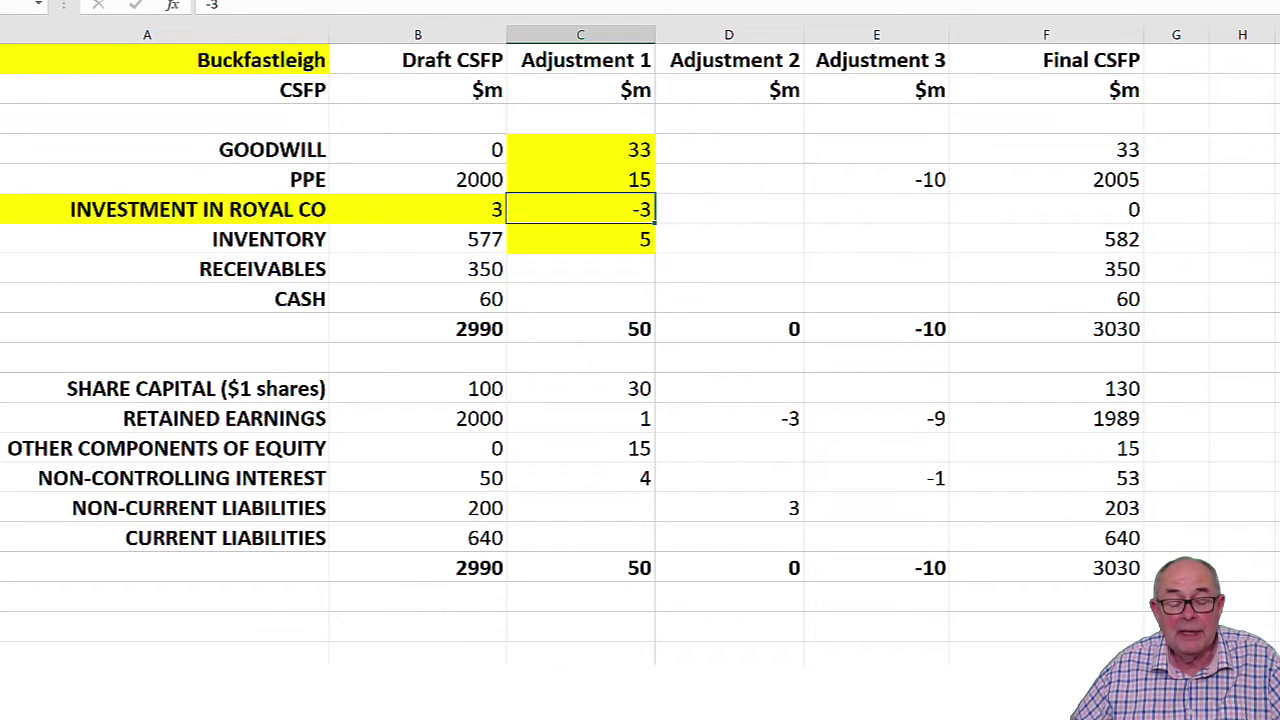
pyautogui.press('Return')
# - Fill the Adjustment 1 amounts for share capital, other components of equity, retained earnings and non-controlling interest yellow
pyautogui.click(620, 386)
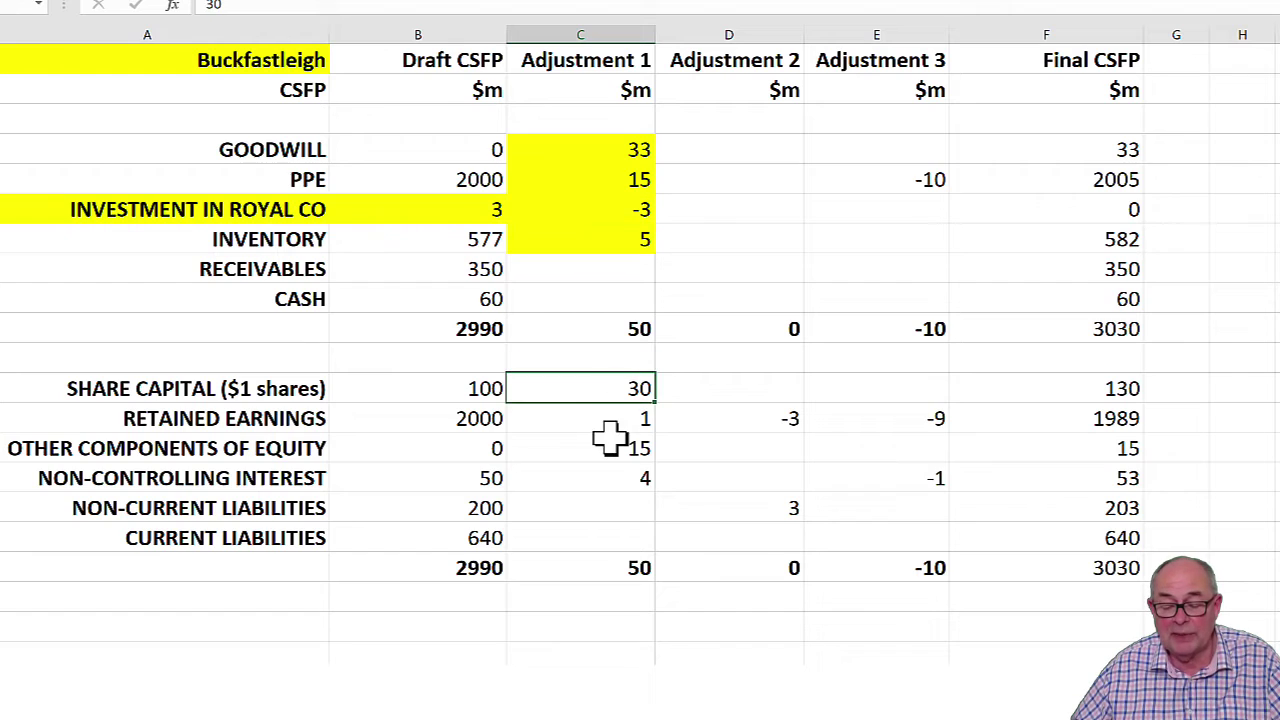
pyautogui.press('F4')
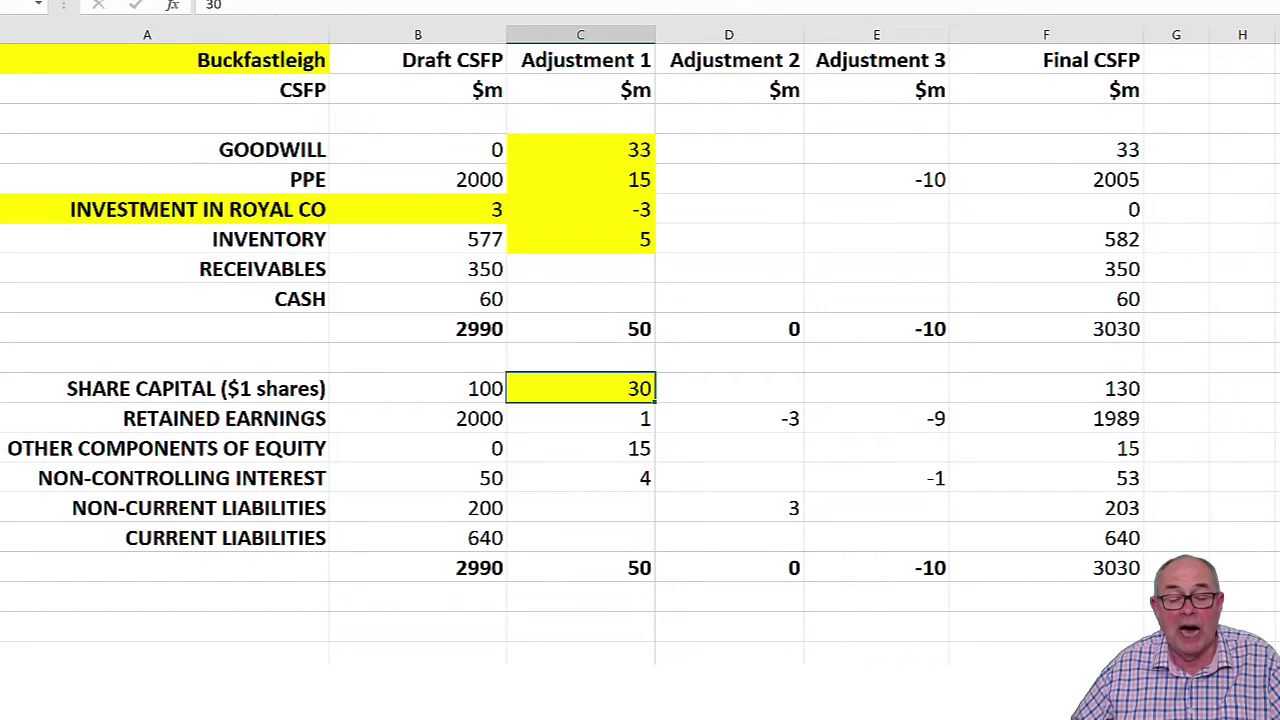
pyautogui.click(625, 445)
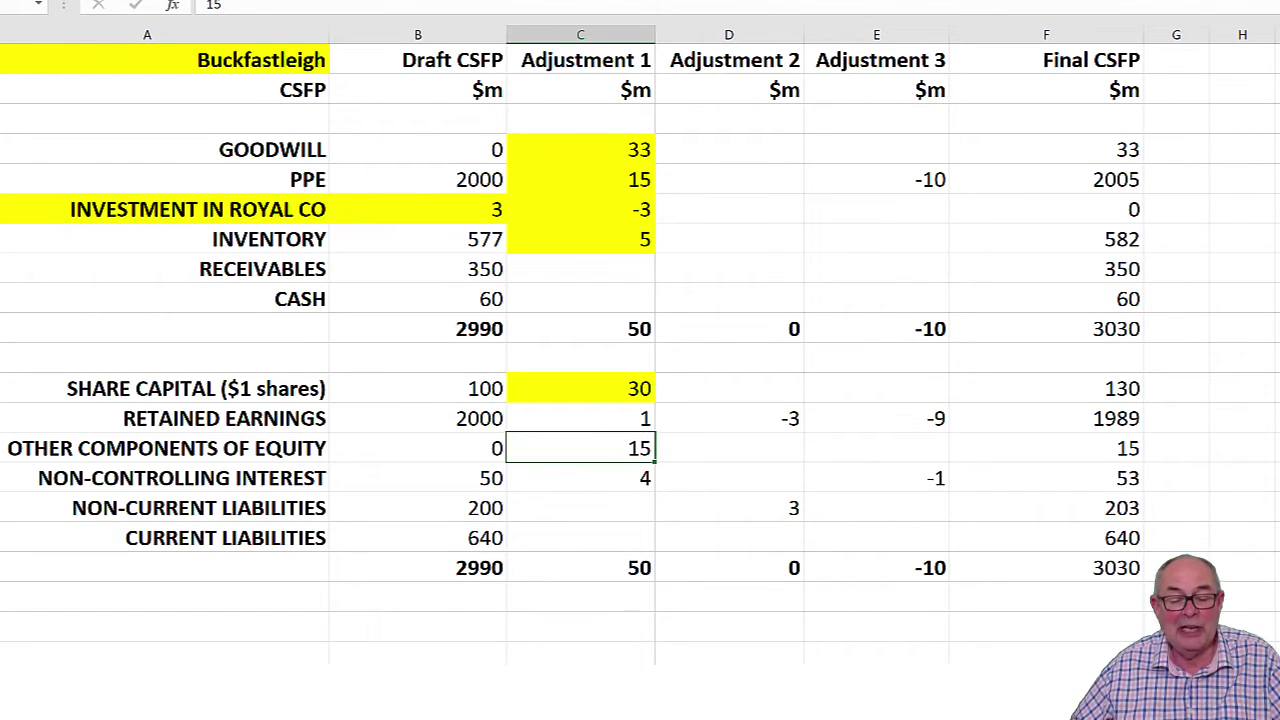
pyautogui.press('F4')
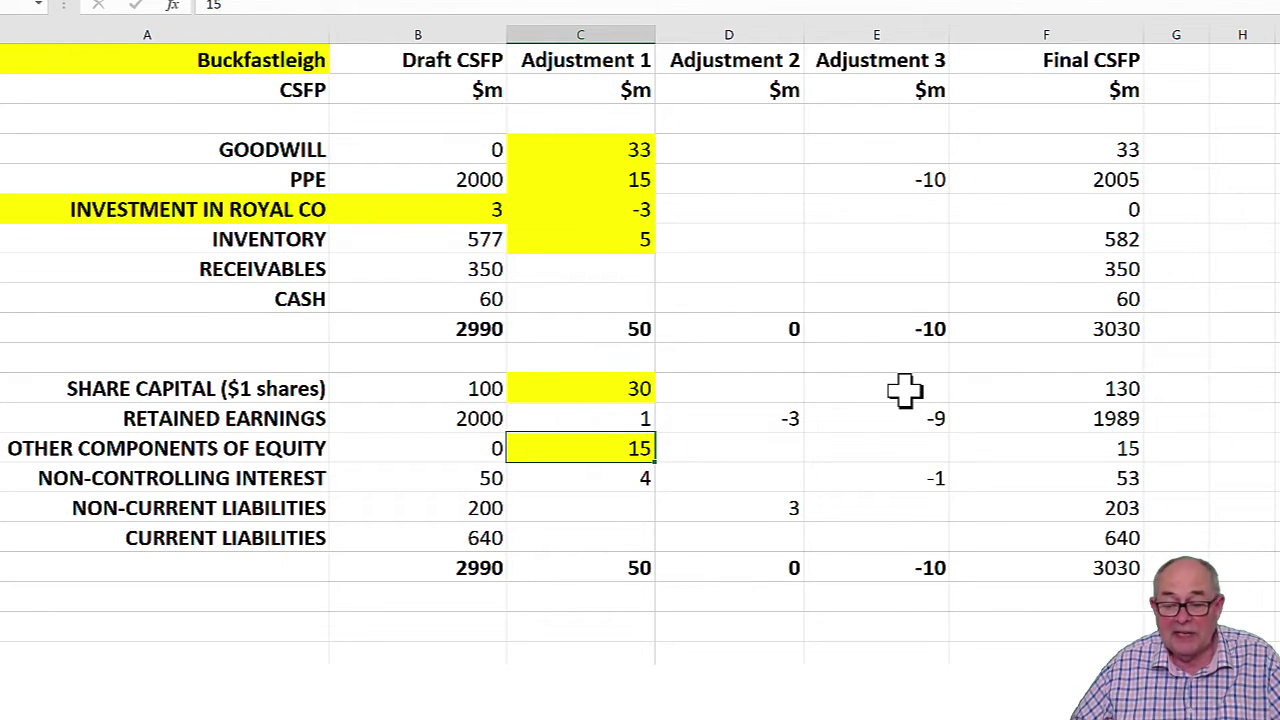
pyautogui.click(562, 420)
pyautogui.press('F4')
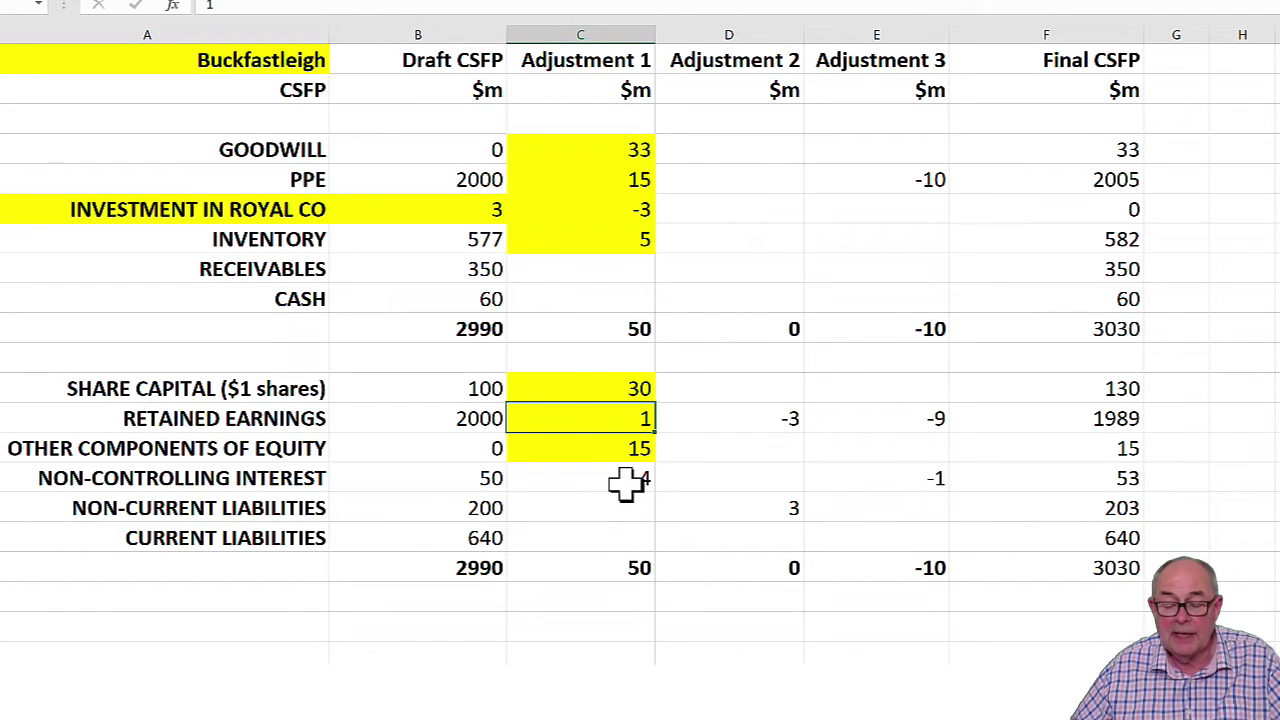
pyautogui.click(625, 482)
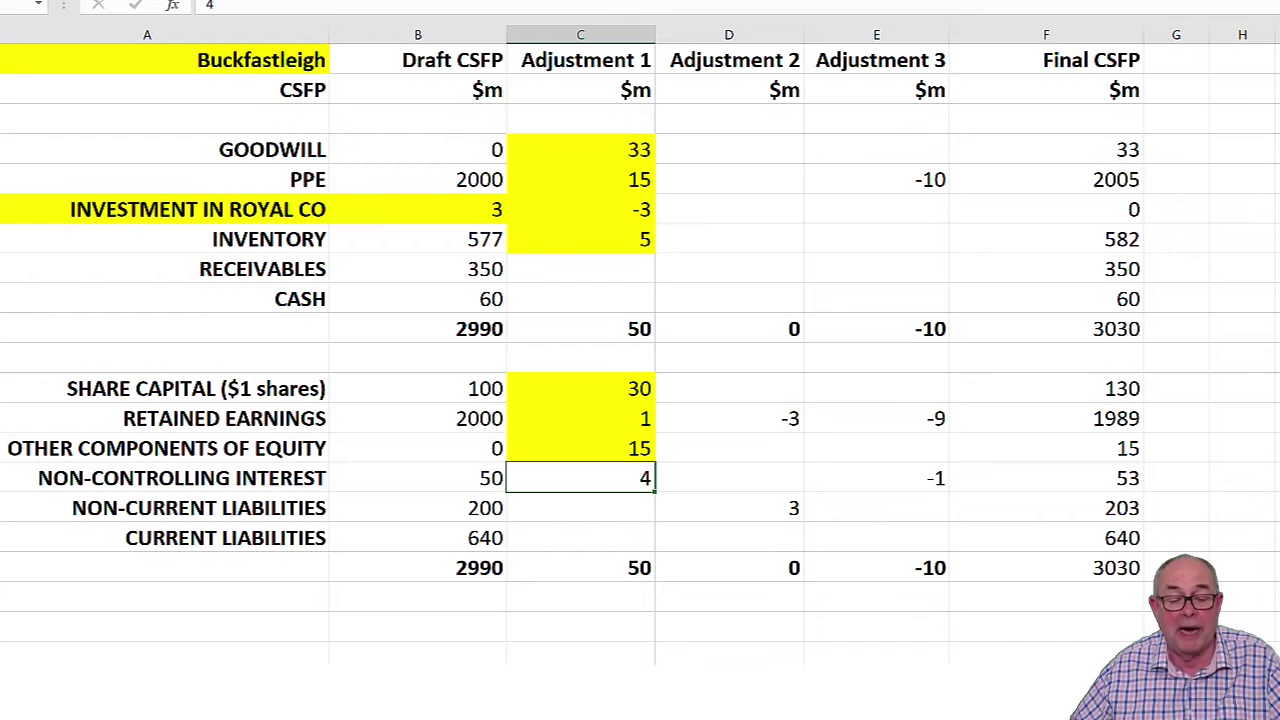
pyautogui.press('F4')
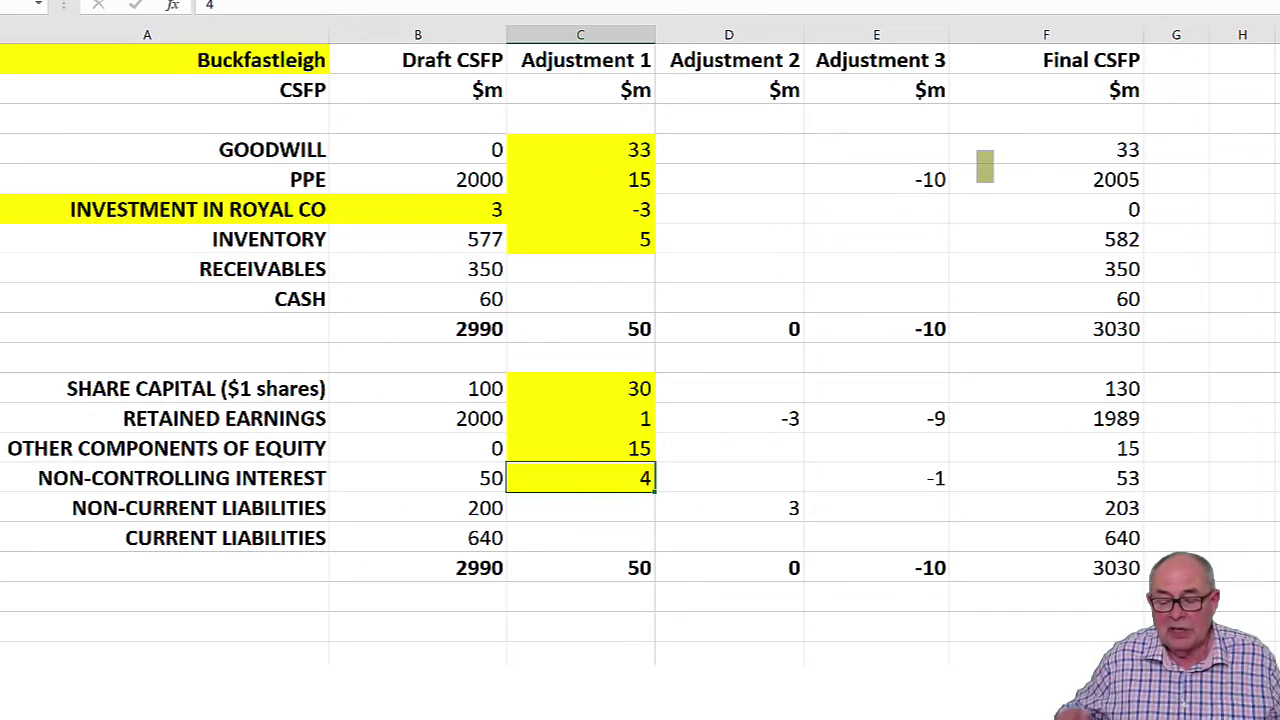
# - Fill the Adjustment 2 amounts for retained earnings and non-current liabilities yellow
pyautogui.scroll(-2, 640, 350)
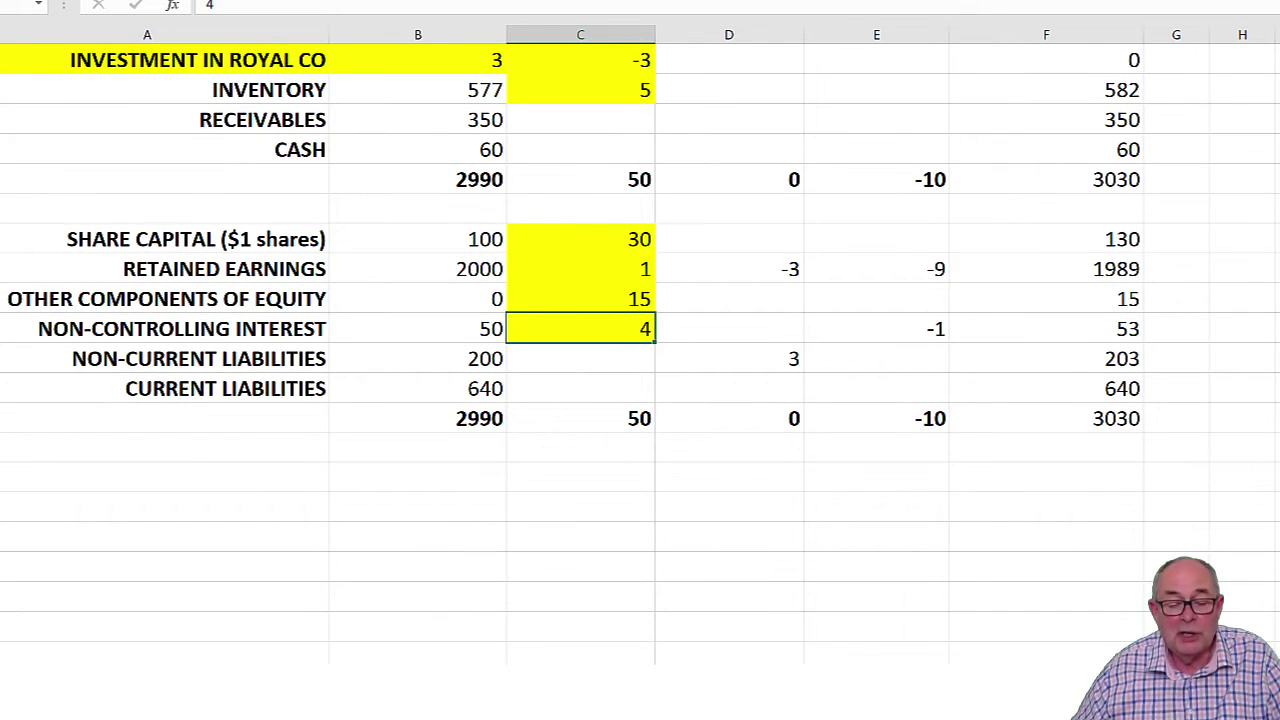
pyautogui.click(729, 260)
pyautogui.press('F4')
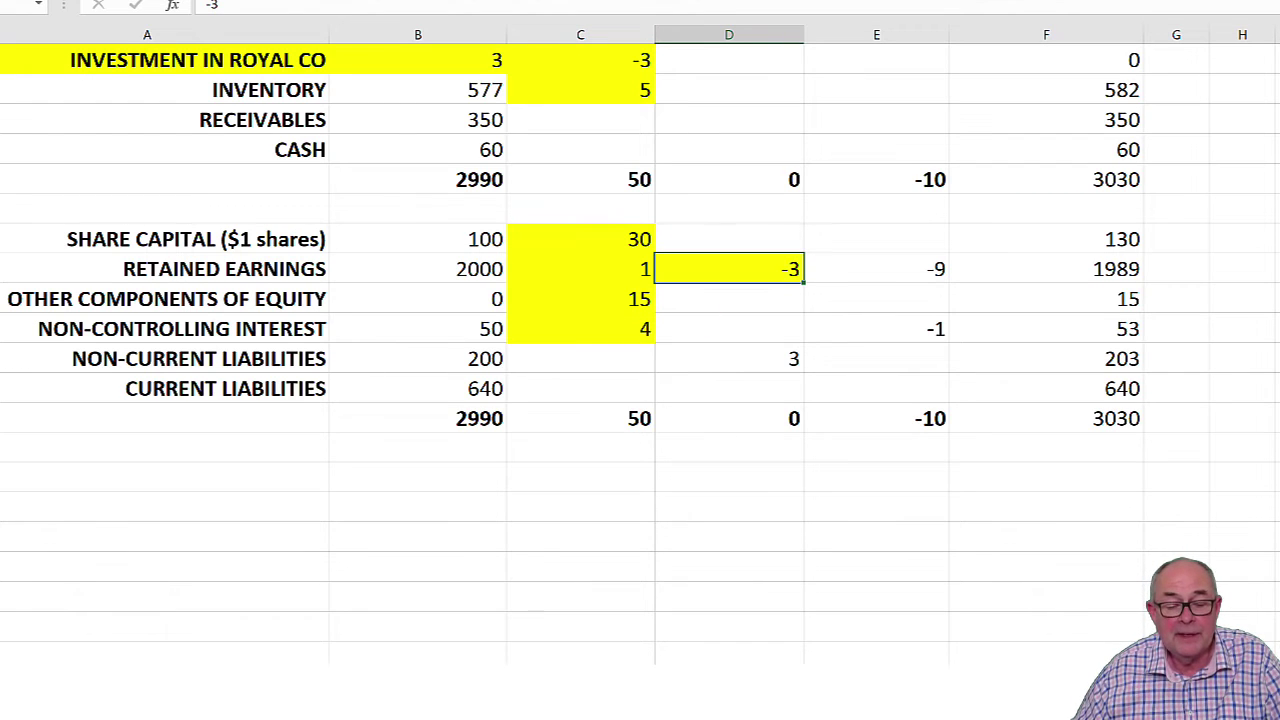
pyautogui.click(756, 362)
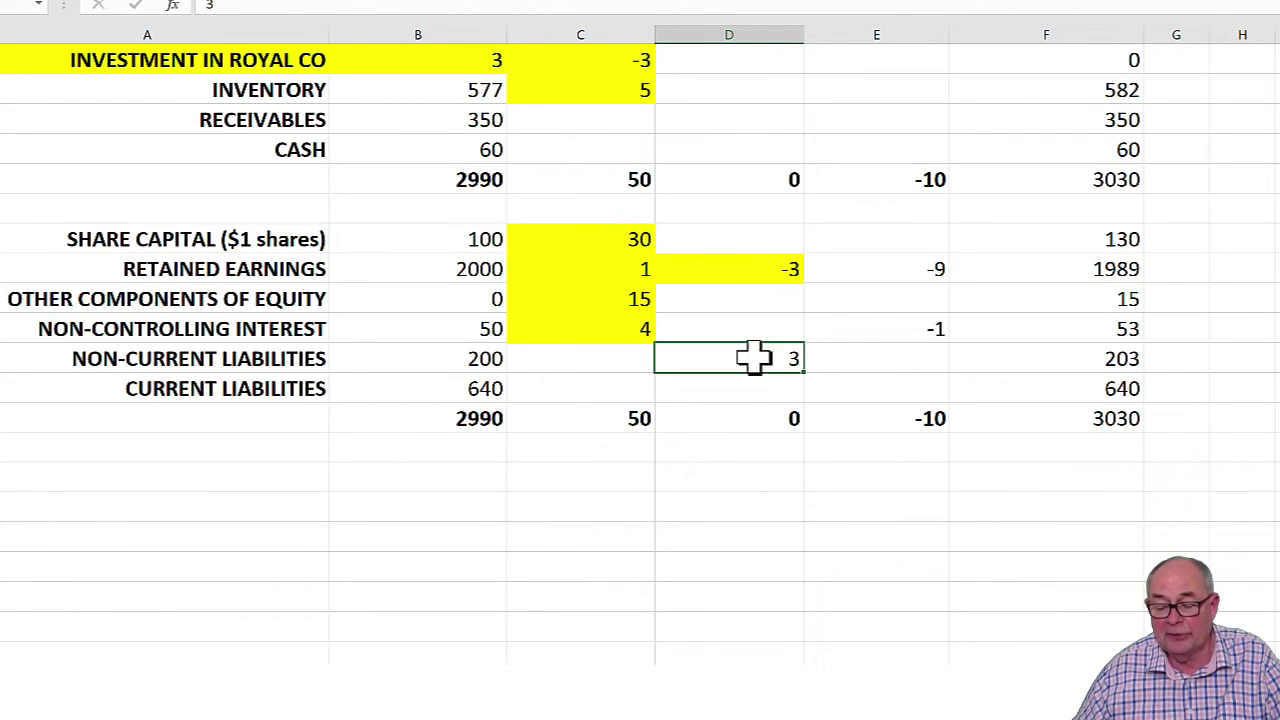
pyautogui.press('F4')
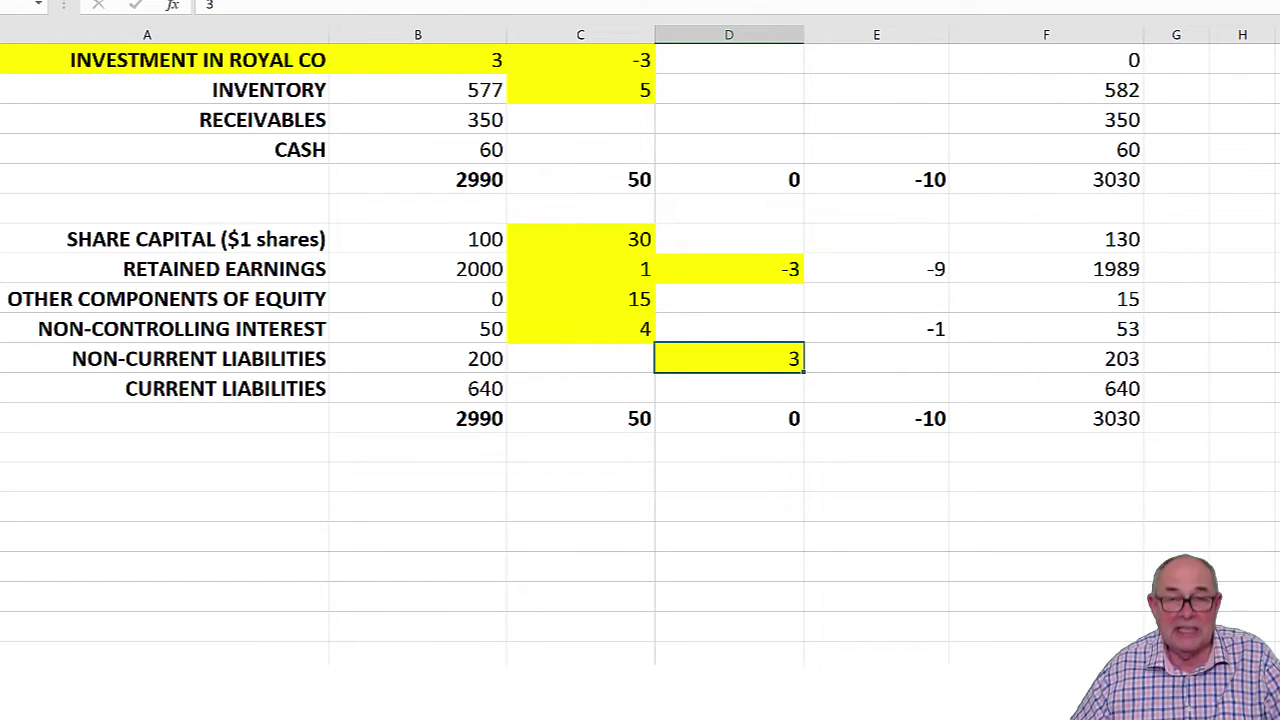
# - On the workings sheet, fill the Transaction 2 expense calculation 6/12 x 1/4 x 24 yellow
pyautogui.hotkey('ctrl', 'pageup')
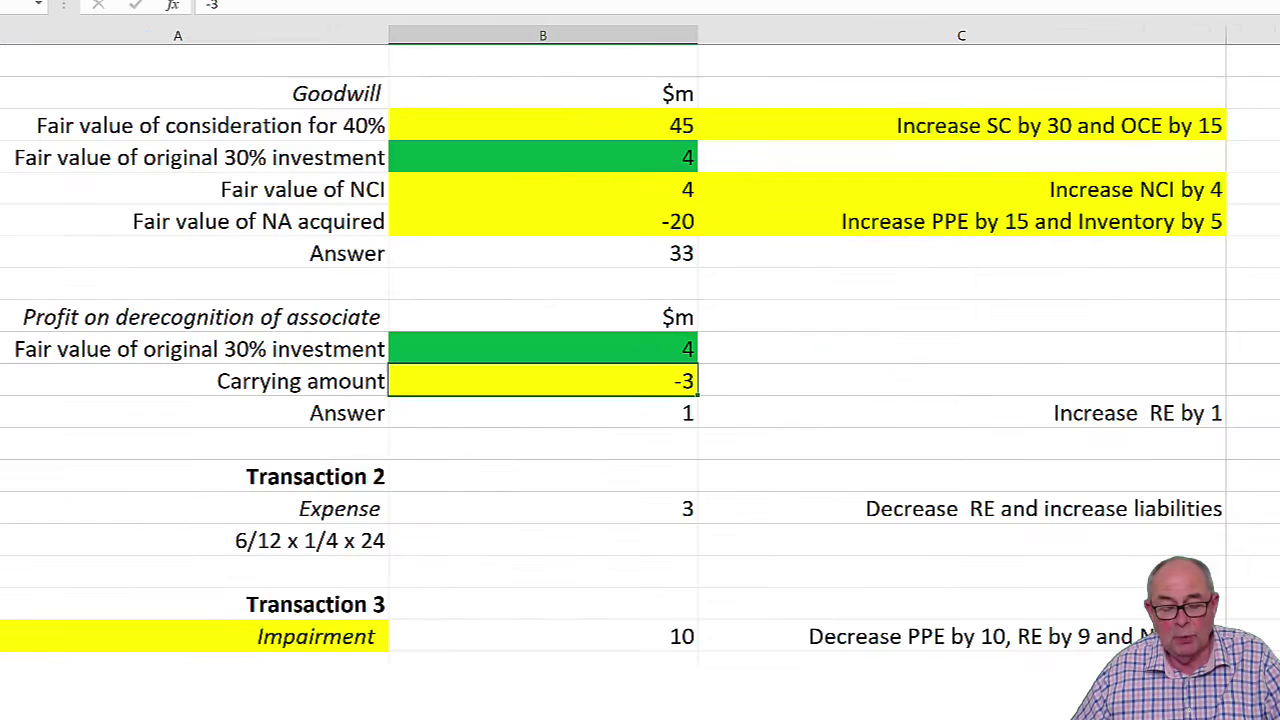
pyautogui.scroll(4, 1090, 413)
pyautogui.scroll(-1, 1090, 413)
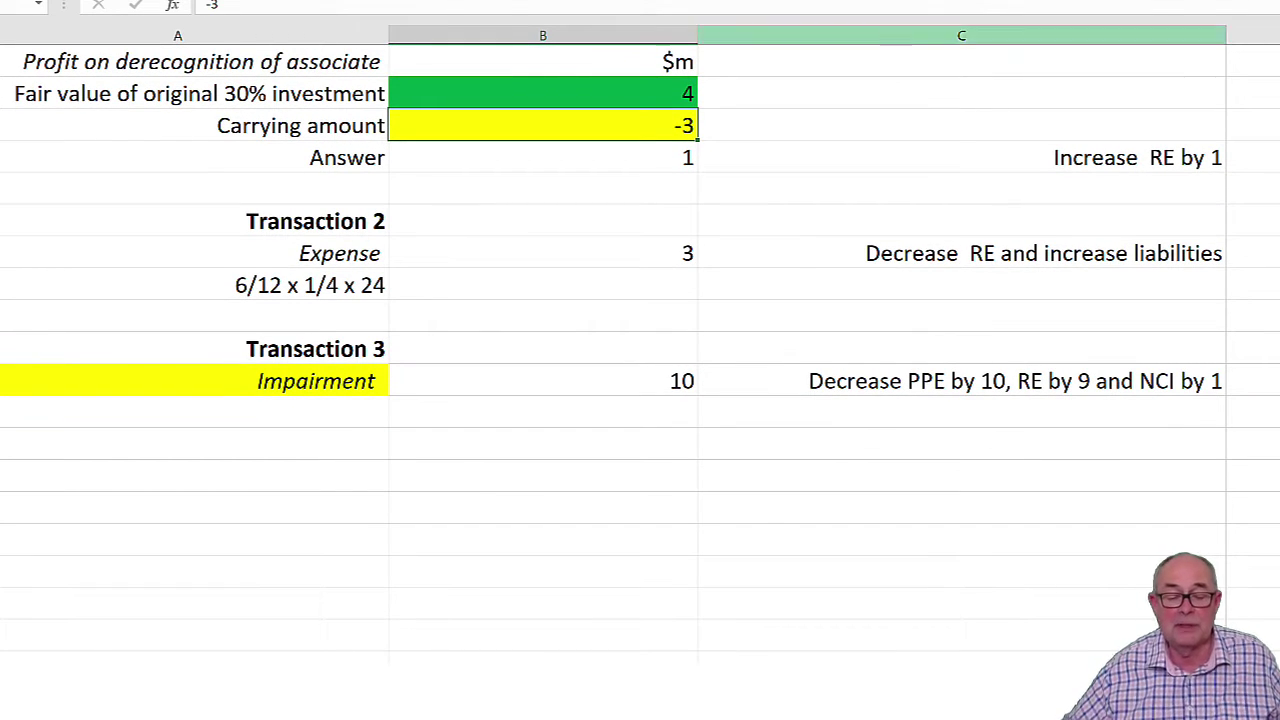
pyautogui.click(300, 286)
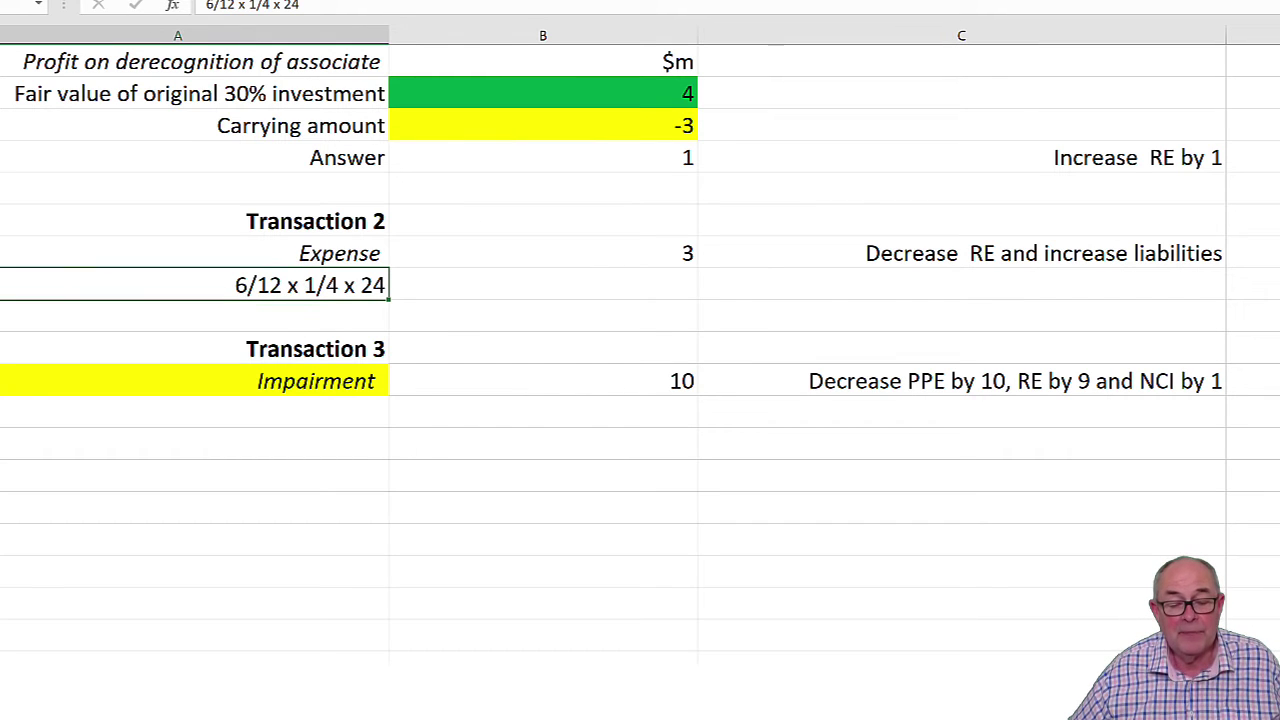
pyautogui.press('F4')
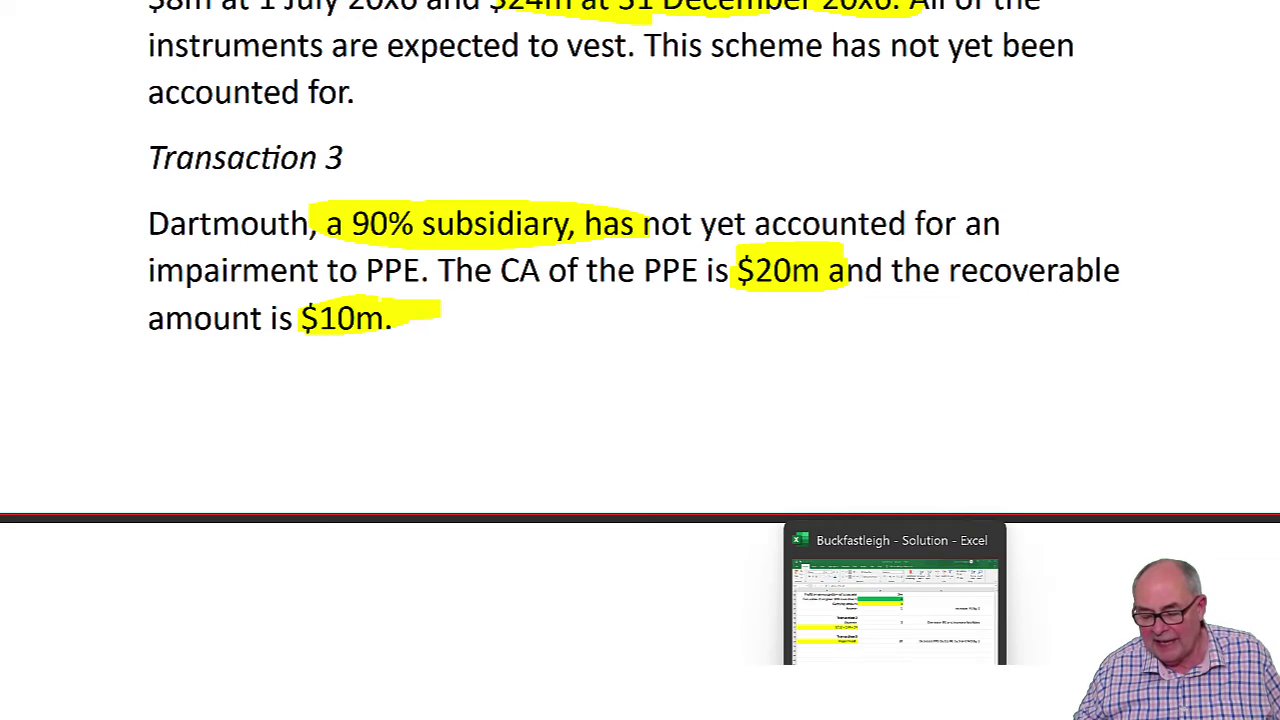
# - Return to the Buckfastleigh solution workbook in Excel, fill the Transaction 3 impairment adjustment note yellow, and show the CSFP sheet
pyautogui.click(929, 643)
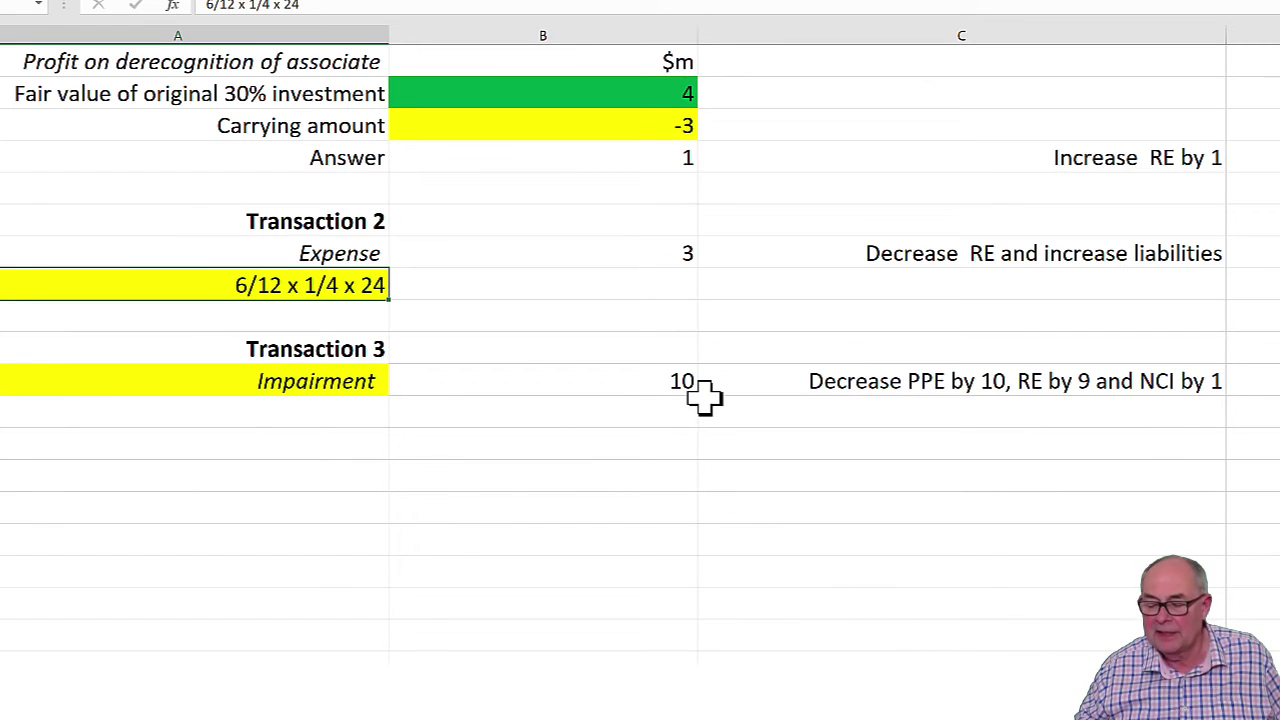
pyautogui.click(836, 379)
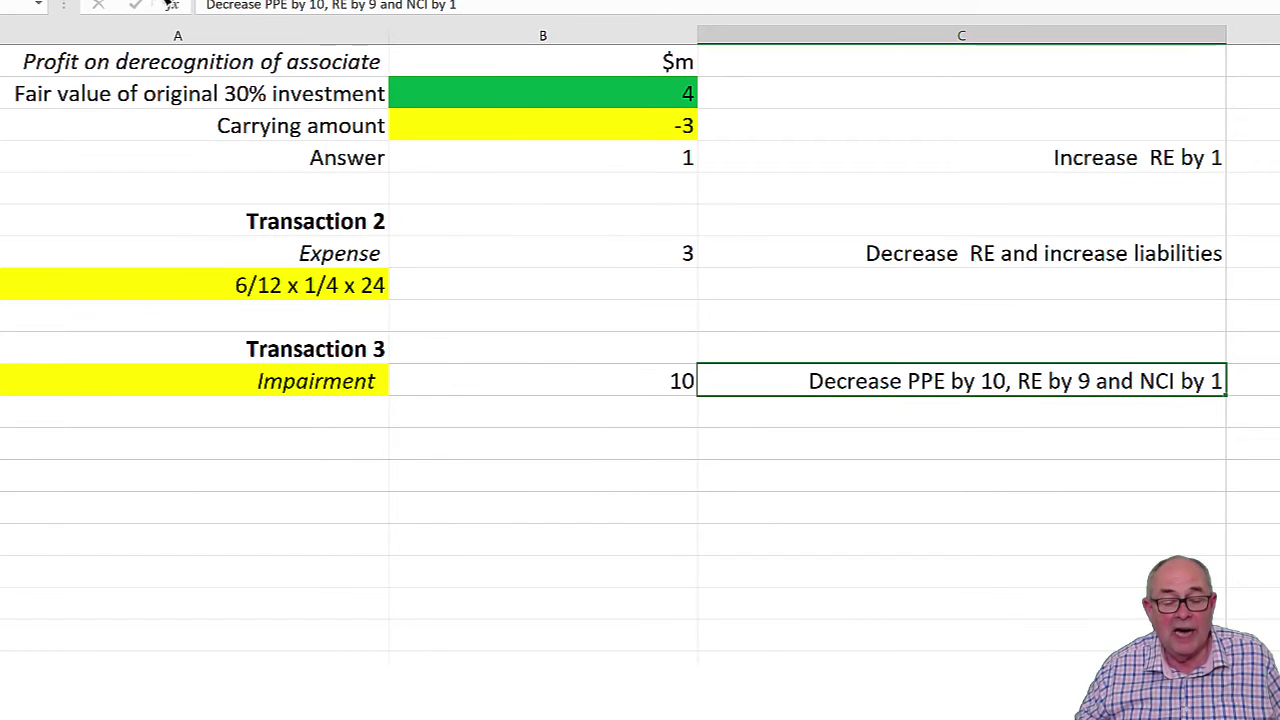
pyautogui.click(170, 2)
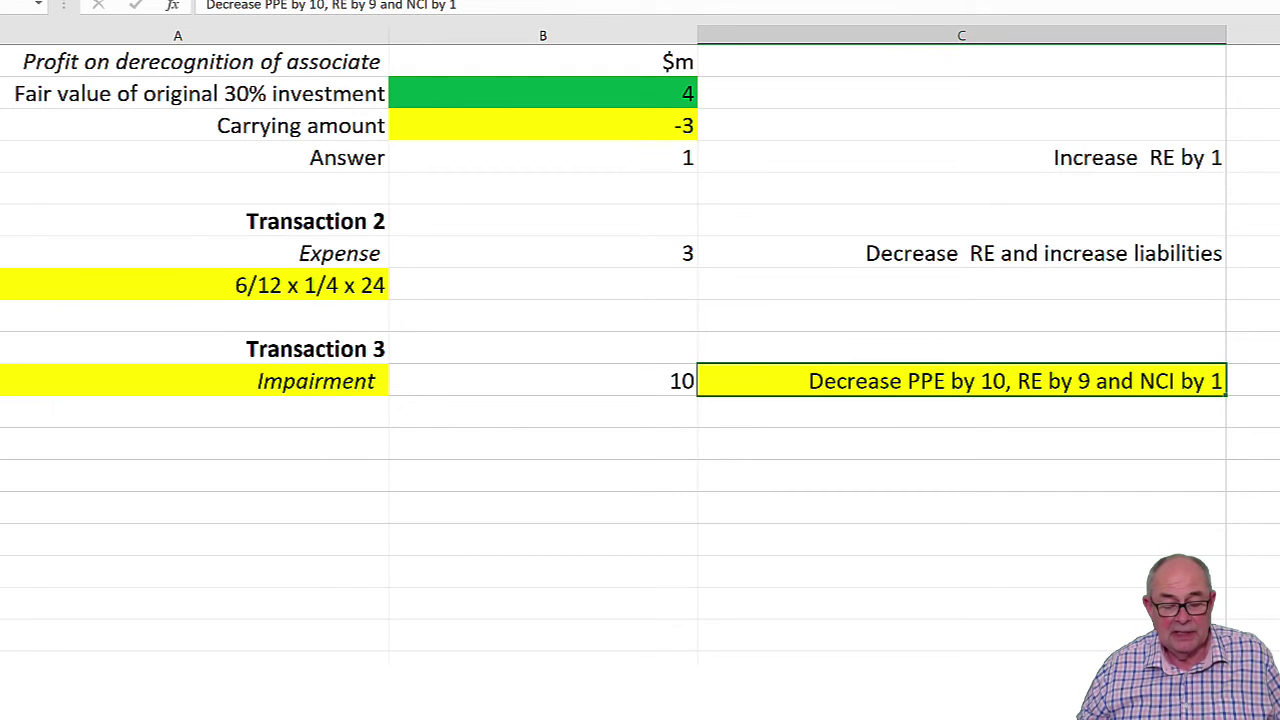
pyautogui.hotkey('ctrl', 'pageup')
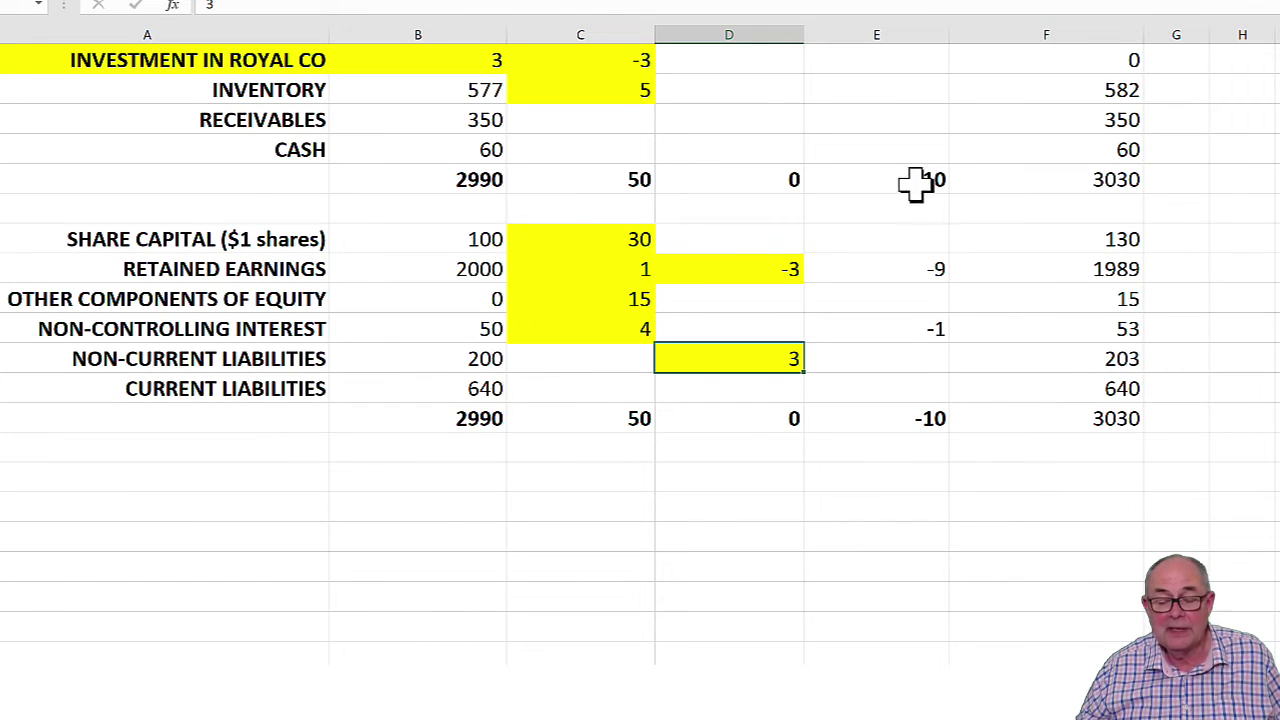
# - Fill the Adjustment 3 amounts for PPE, retained earnings and non-controlling interest yellow
pyautogui.scroll(2, 1055, 250)
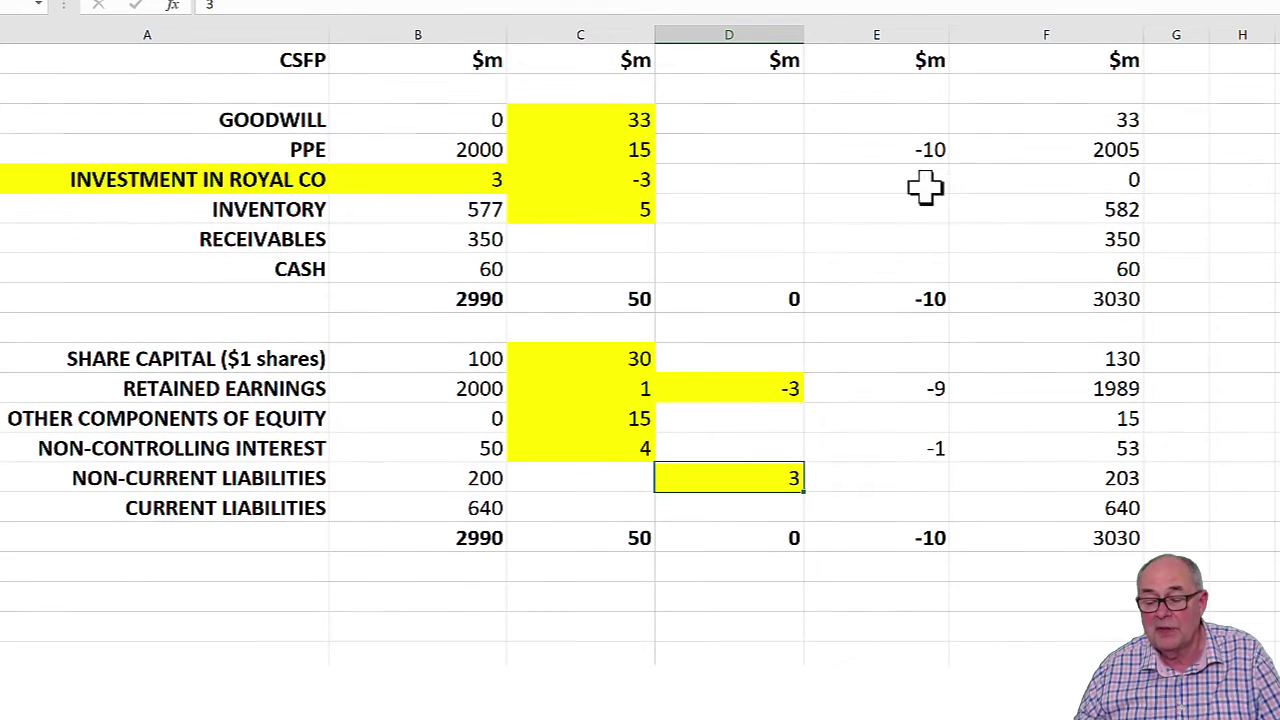
pyautogui.click(921, 155)
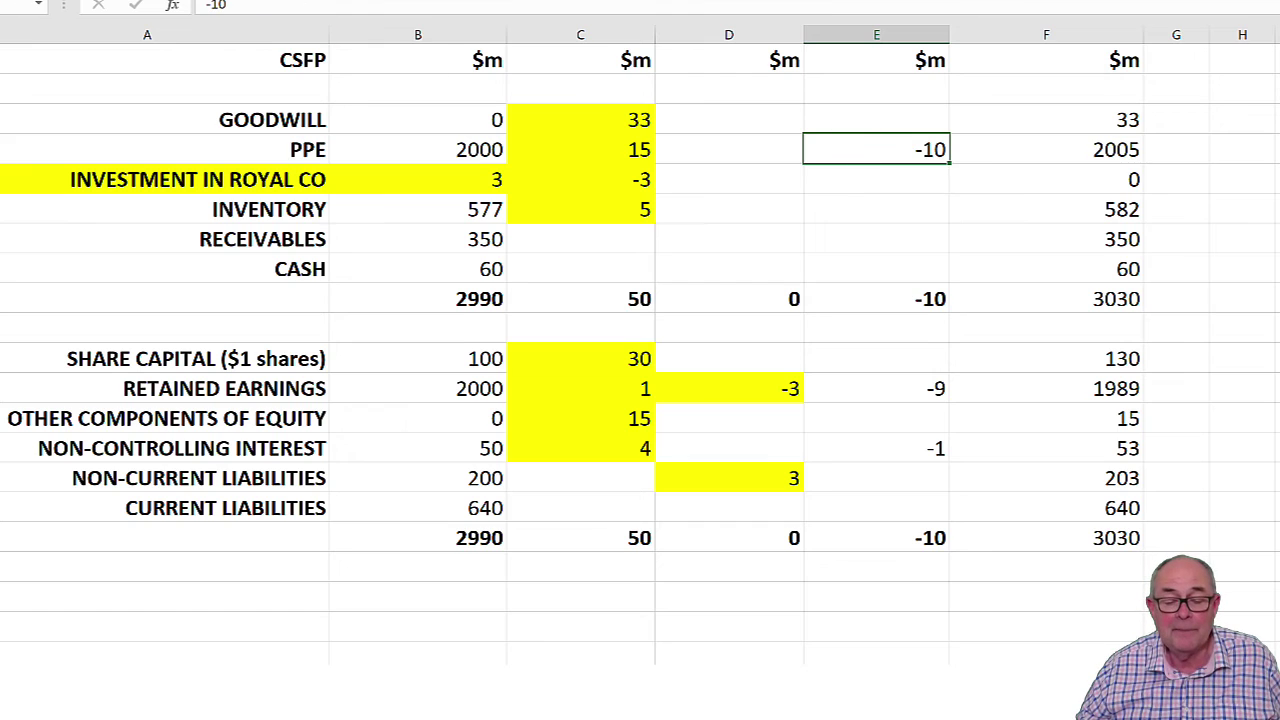
pyautogui.press('F4')
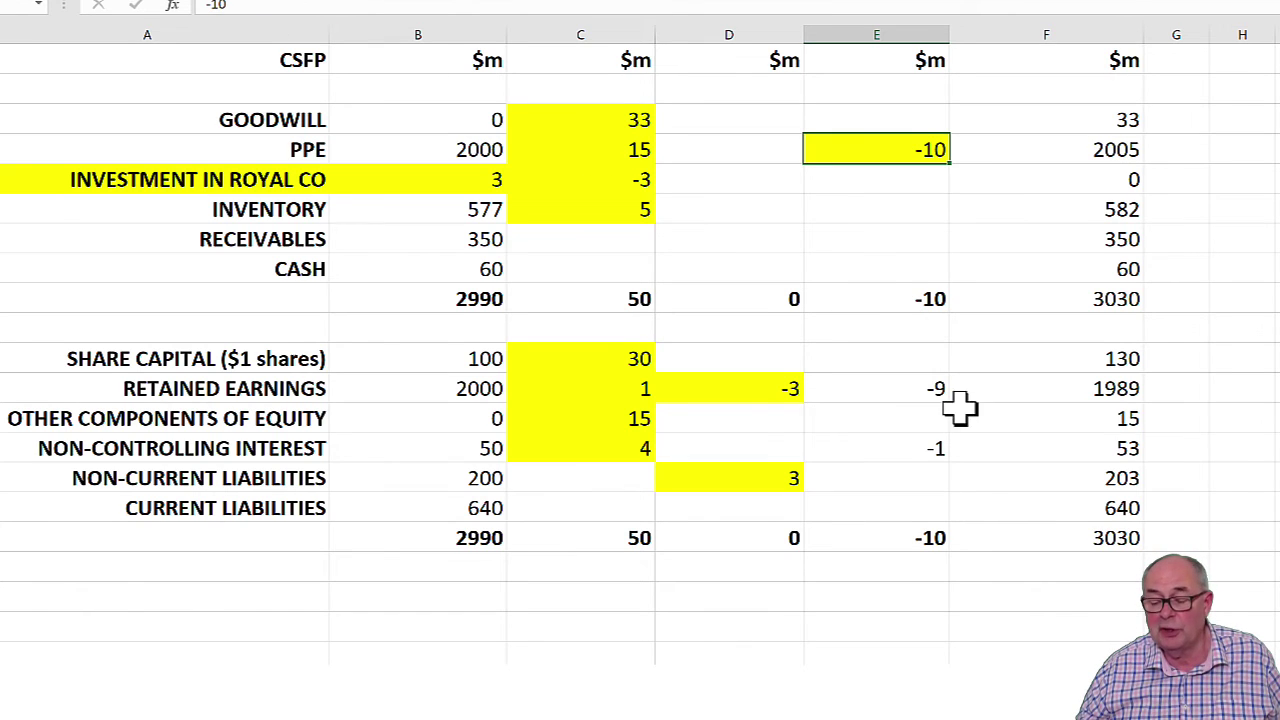
pyautogui.click(918, 393)
pyautogui.click(256, 3)
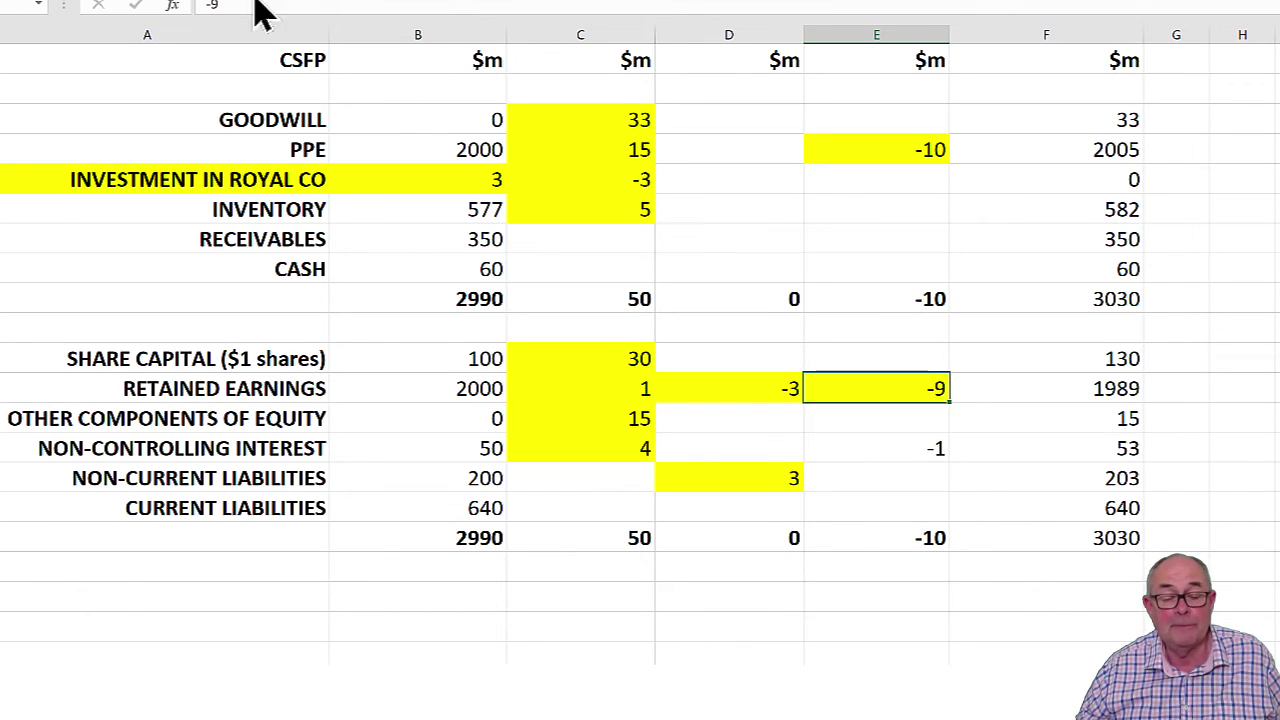
pyautogui.click(905, 450)
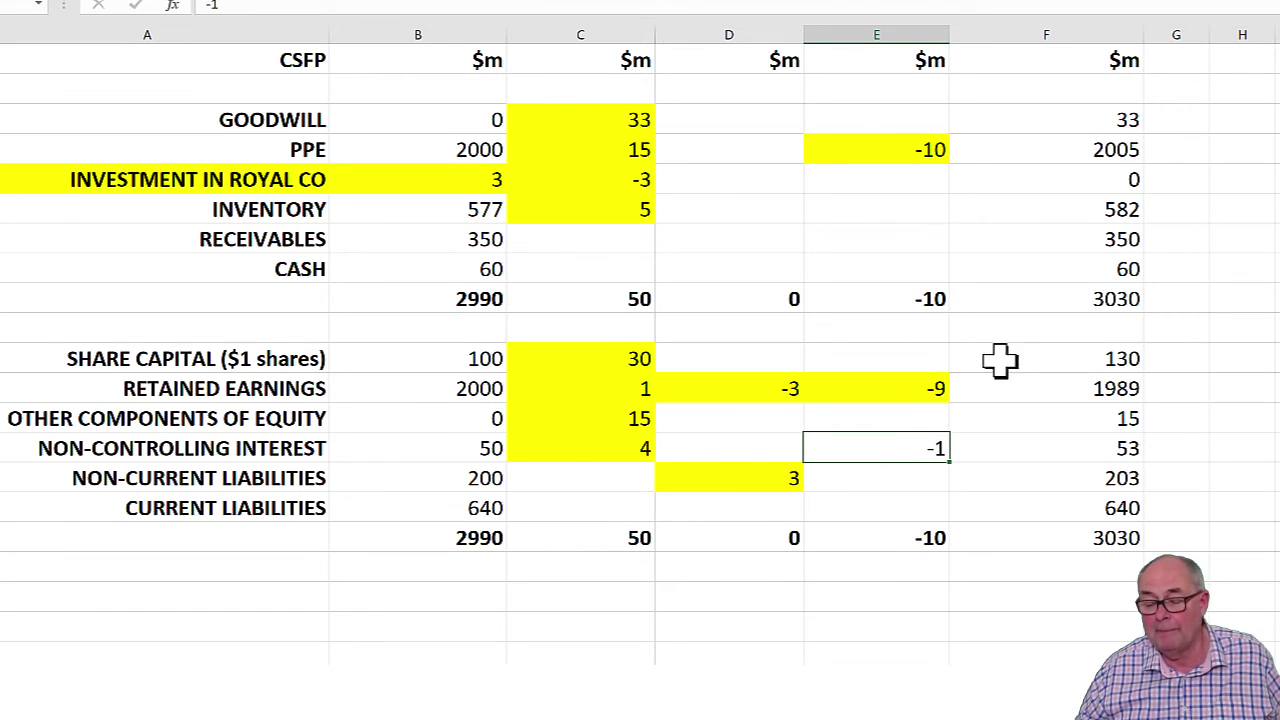
pyautogui.press('F4')
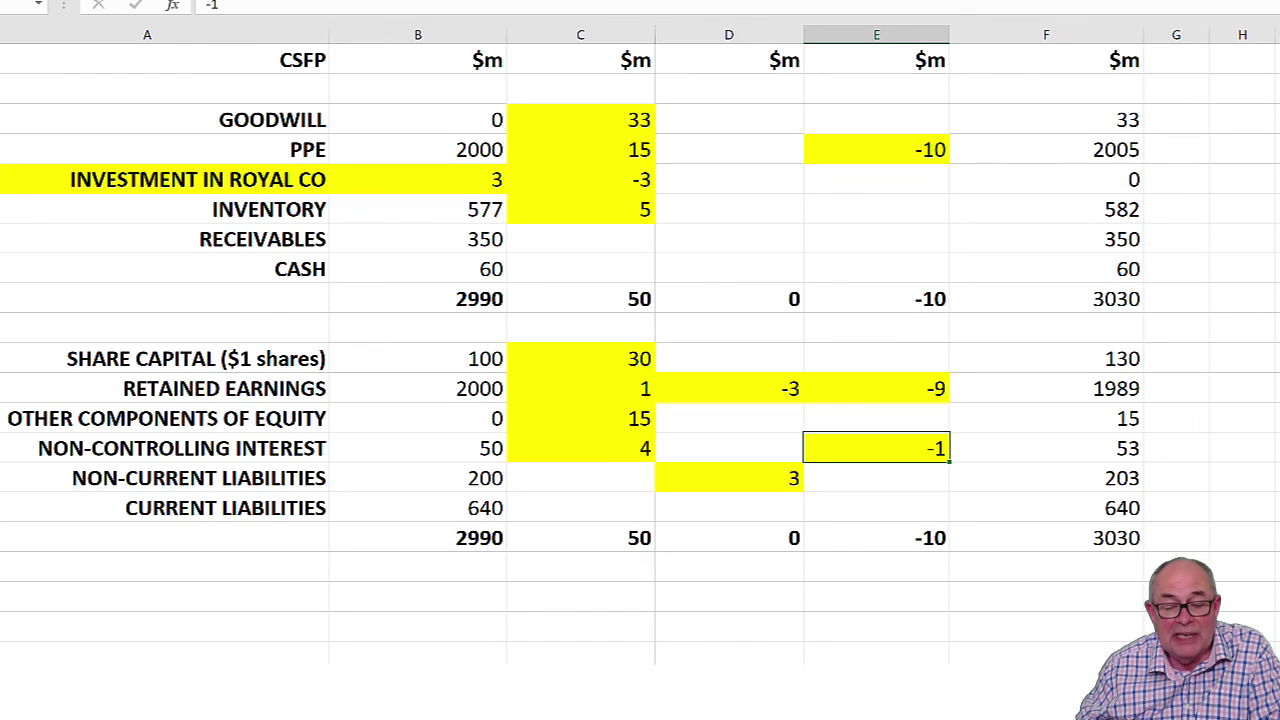
pyautogui.hotkey('alt', 'h')
pyautogui.press('h')
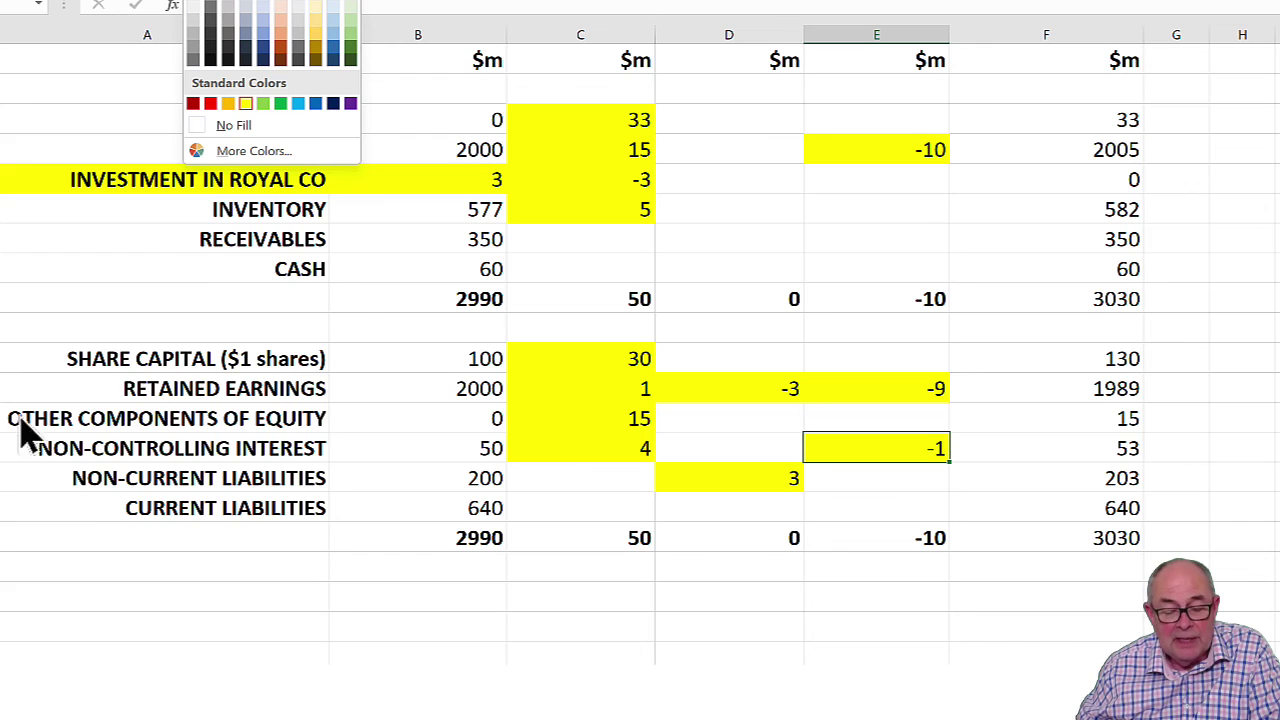
pyautogui.press('Escape')
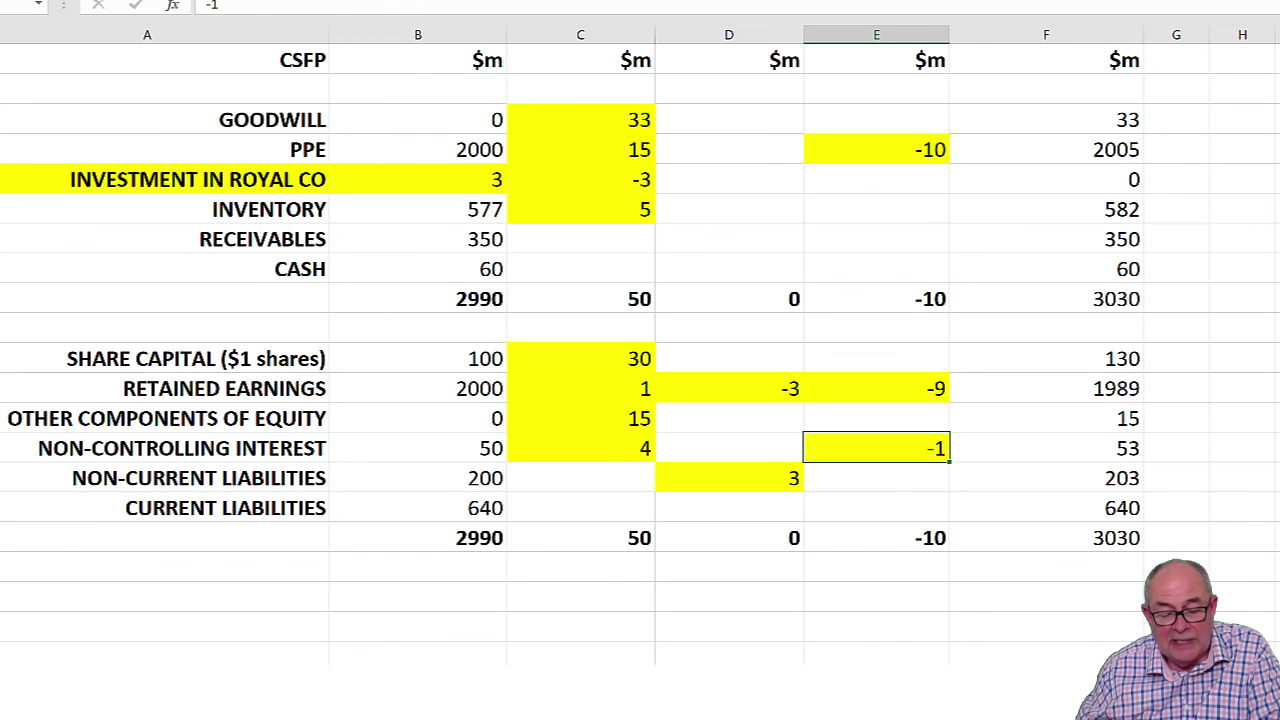
# - Fill the RETAINED EARNINGS label cell on the CSFP sheet green
pyautogui.click(10, 385)
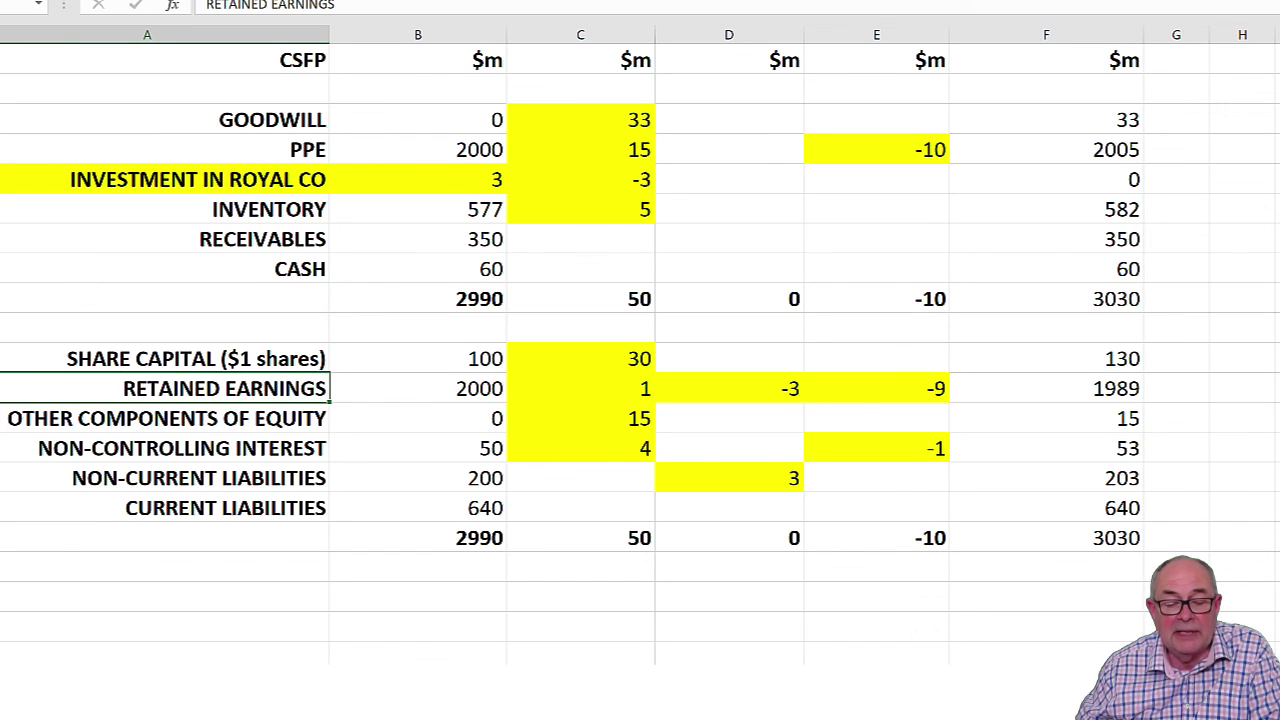
pyautogui.hotkey('alt', 'h')
pyautogui.press('h')
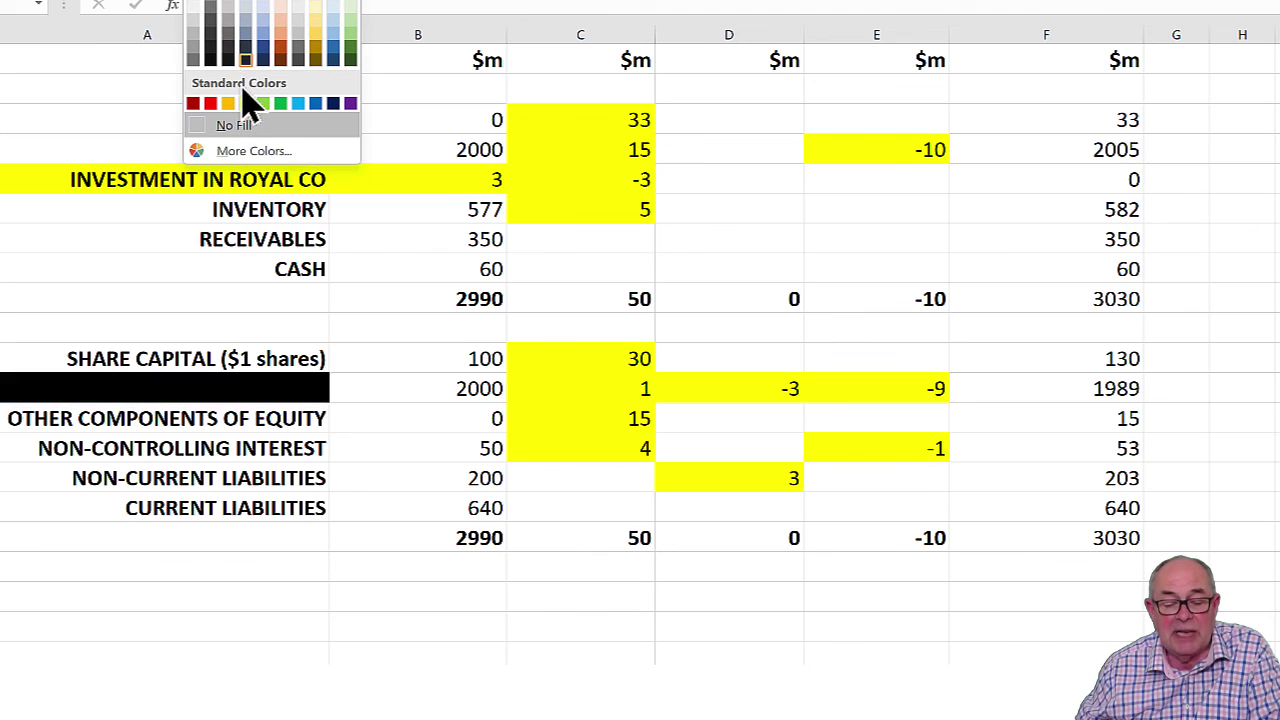
pyautogui.click(284, 105)
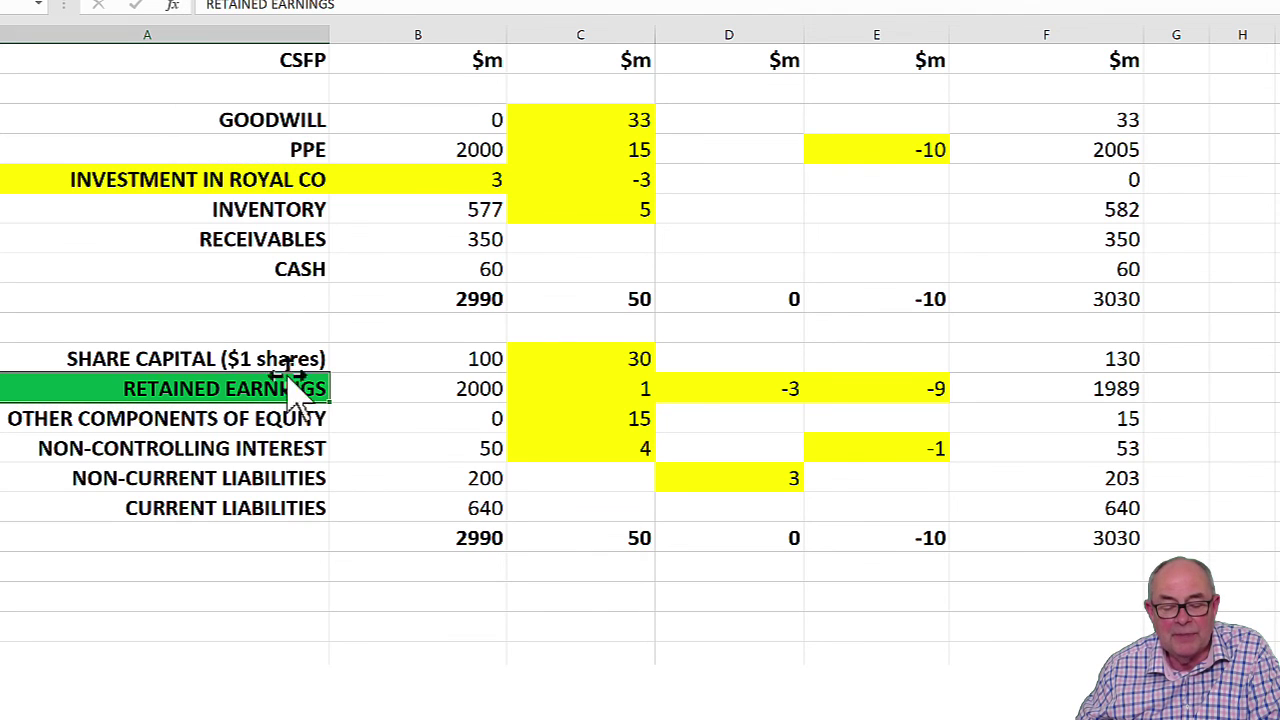